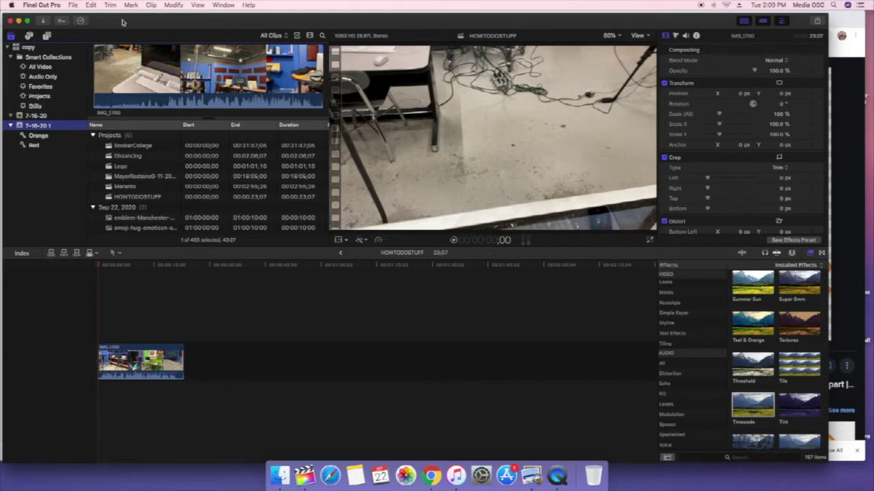
Open the File menu to reach the Import commands.
left_click(73, 5)
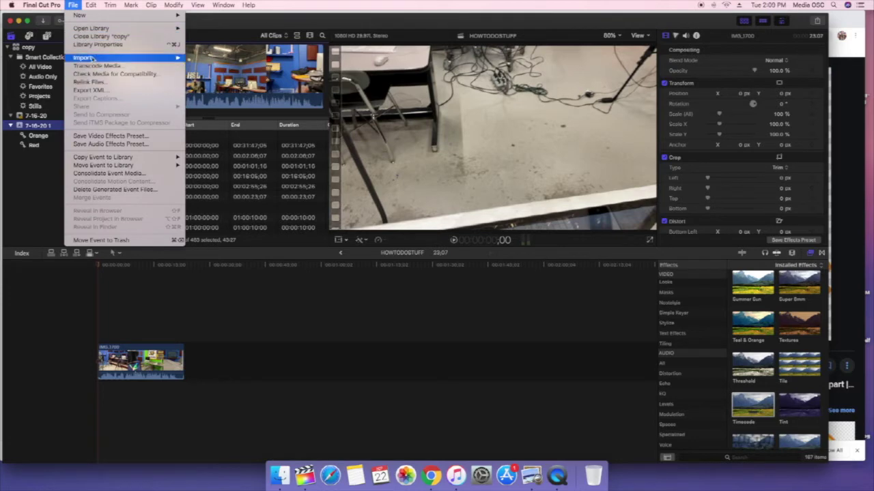
Close the Import submenu without importing anything and scrub through the studio footage.
mouse_move(93, 58)
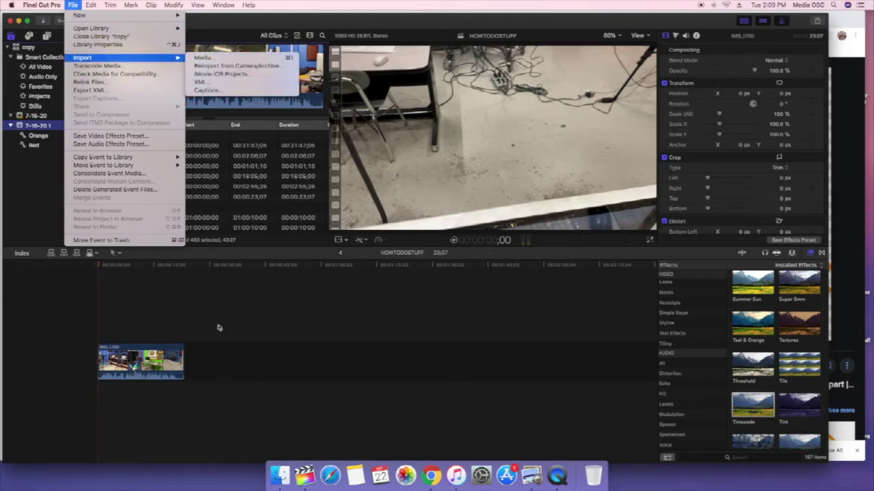
left_click(163, 308)
left_click_drag(102, 264, 89, 287)
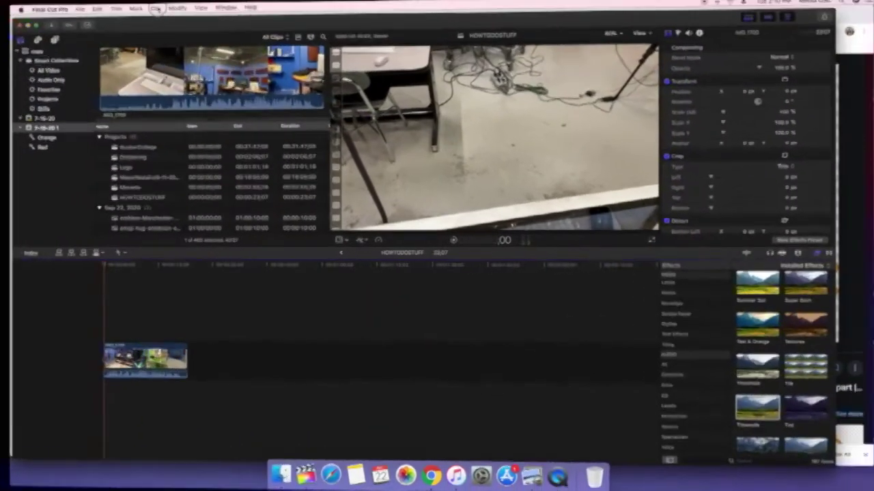
Detach IMG_1700's audio and delete the detached audio clip, keeping only the video.
left_click(151, 5)
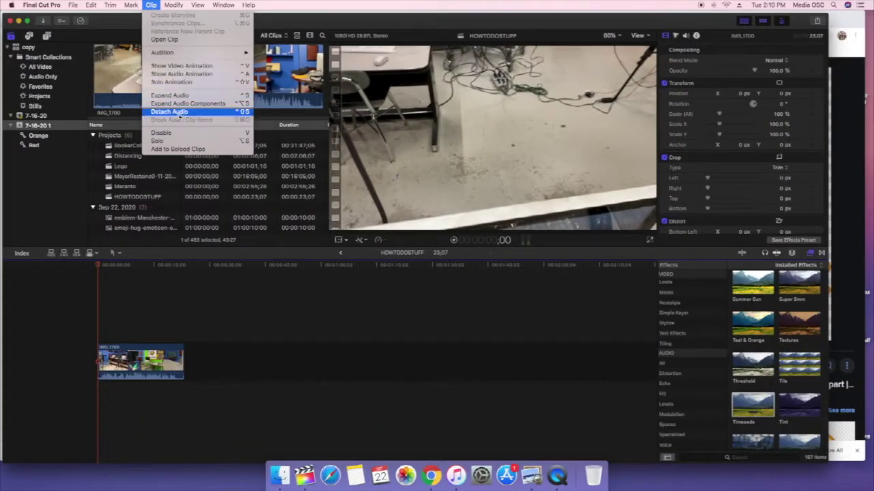
left_click(178, 111)
left_click(210, 311)
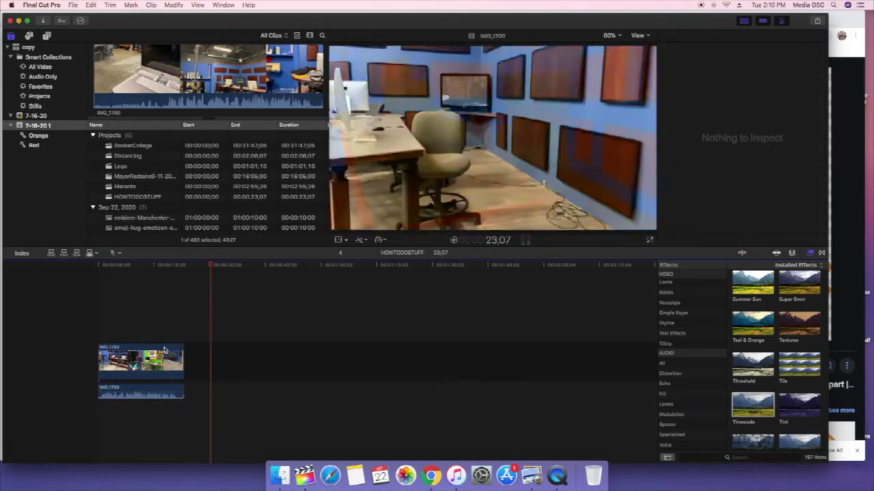
left_click(151, 390)
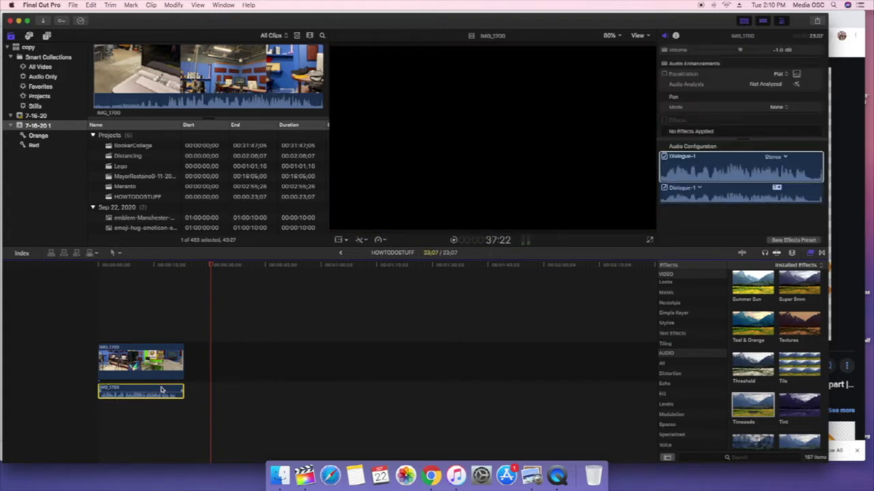
key("Delete")
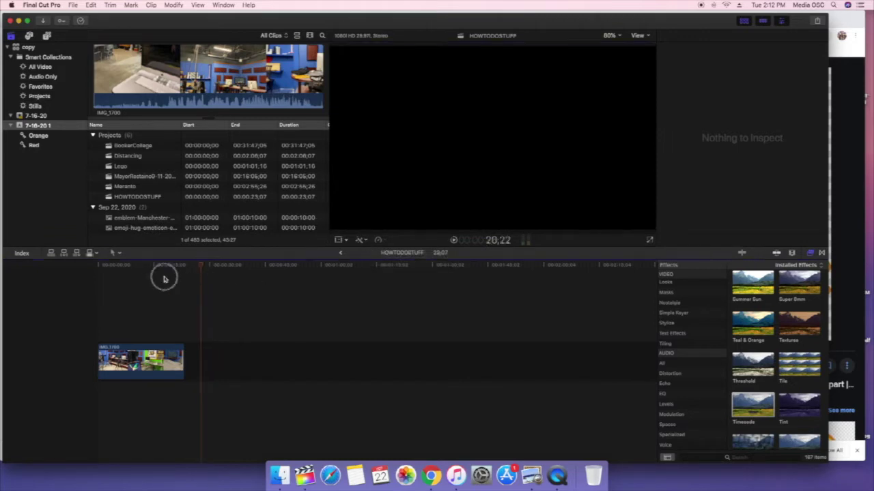
left_click(133, 265)
Copy the IMG_1700 clip and paste a duplicate after it, extending the project to 46;14.
left_click(157, 351)
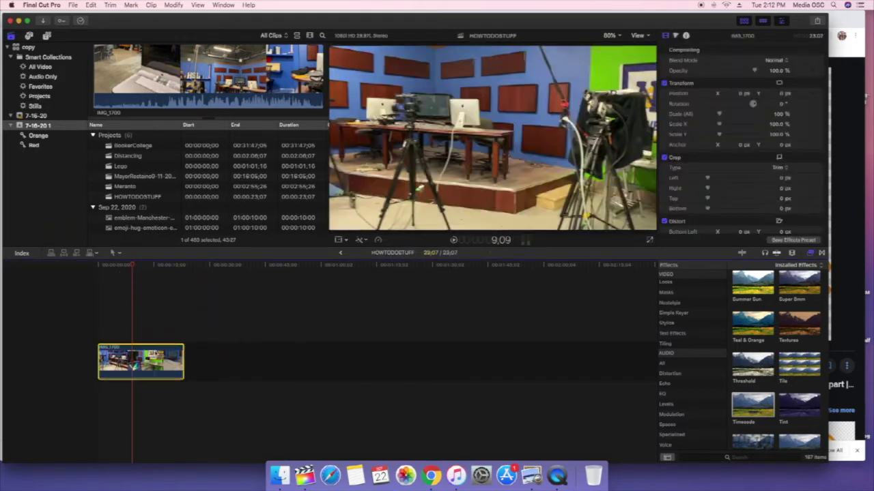
left_click(92, 6)
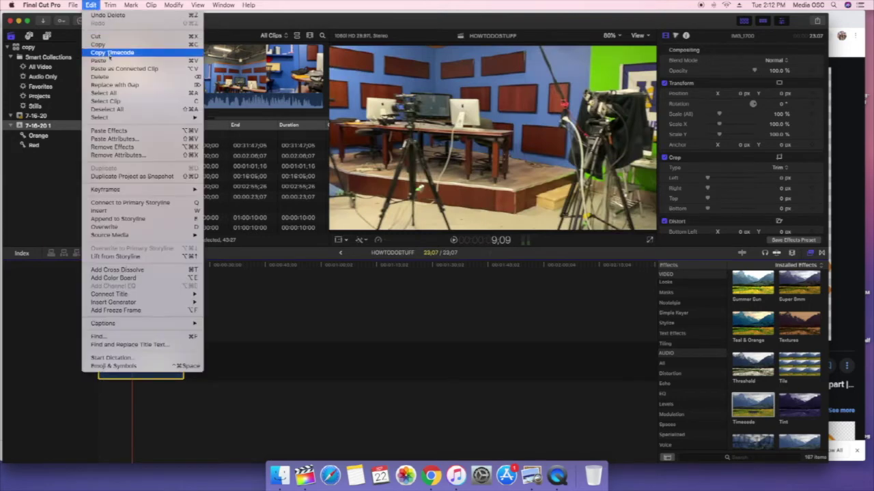
left_click(107, 45)
left_click(91, 5)
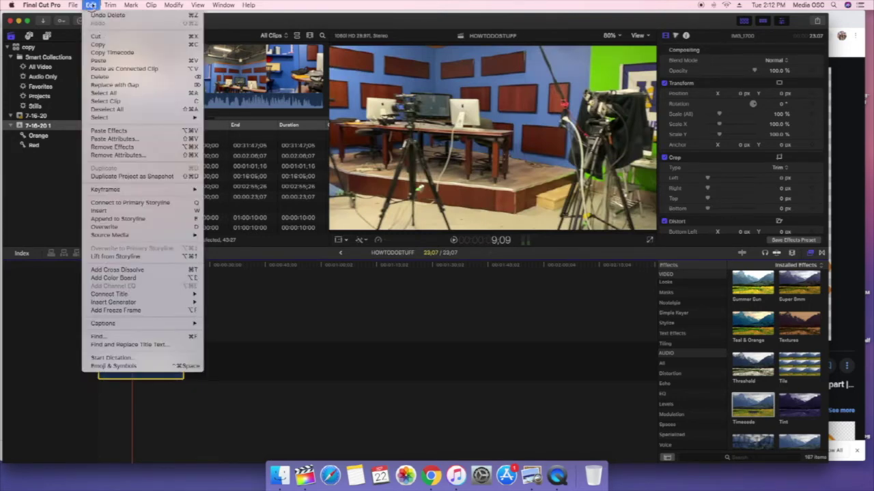
left_click(100, 61)
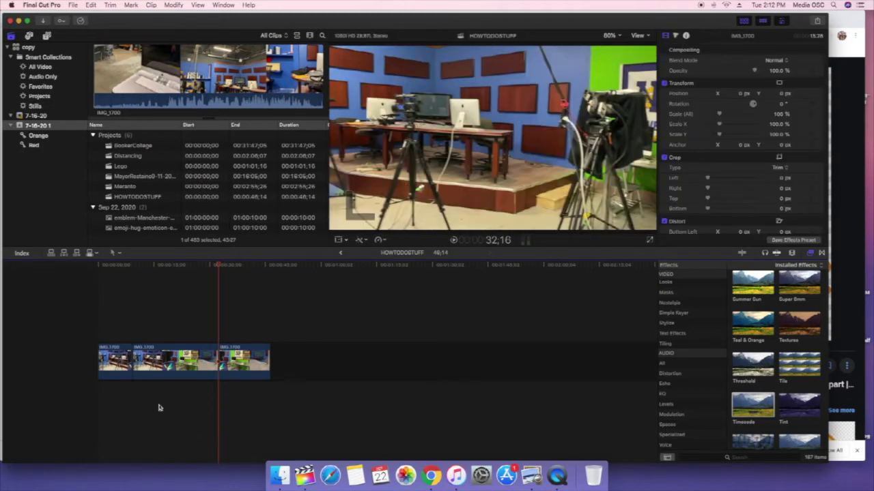
left_click_drag(189, 354, 229, 356)
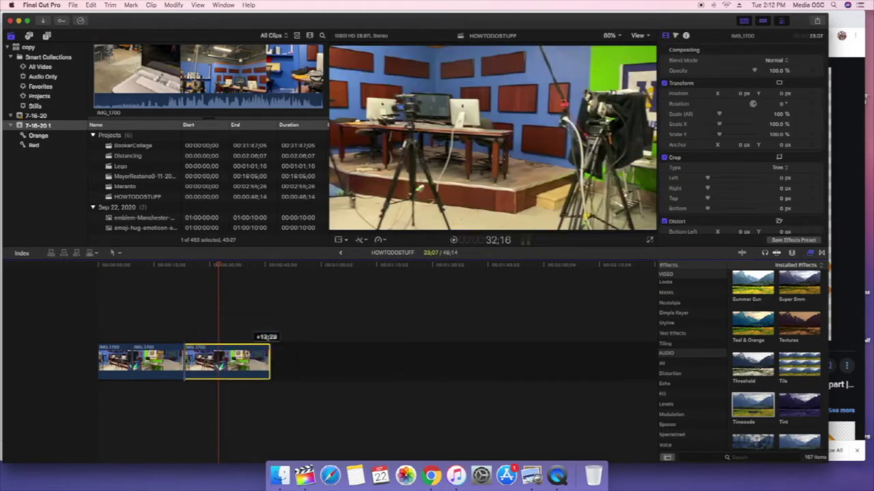
left_click_drag(222, 269, 200, 279)
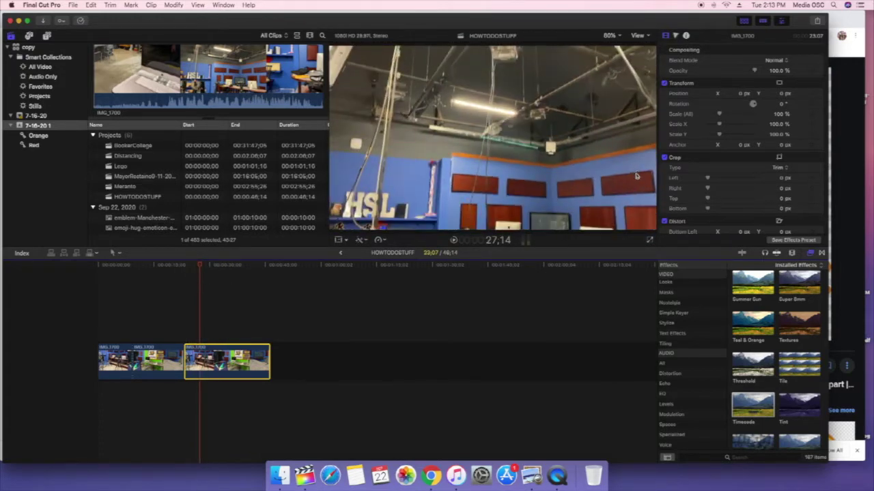
Zoom into the timeline and blade-cut the footage at about 32 seconds.
left_click(792, 253)
left_click_drag(766, 273, 787, 272)
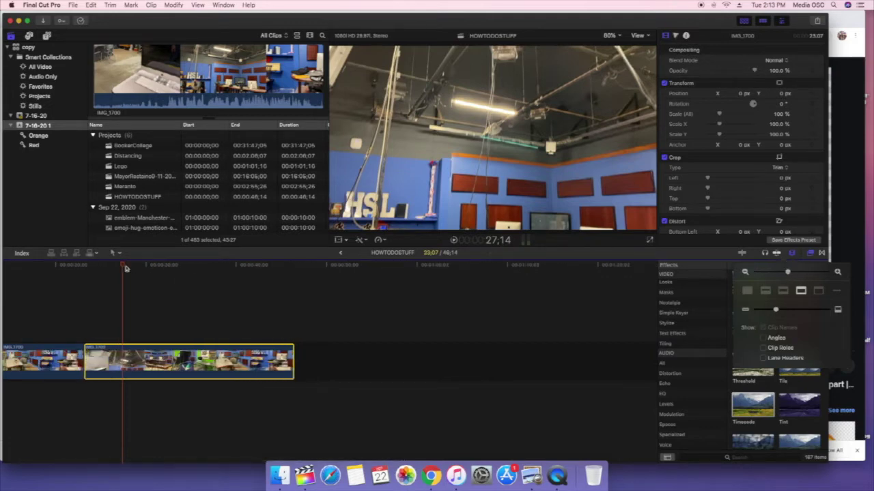
left_click_drag(126, 269, 190, 274)
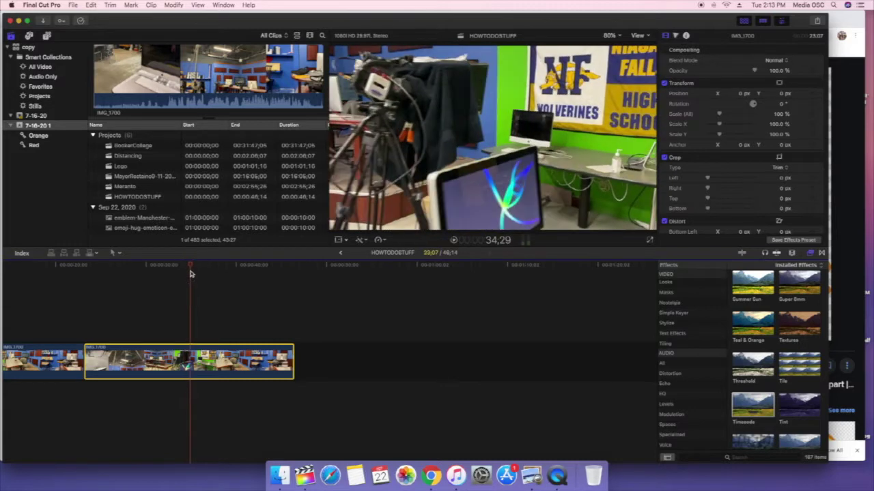
left_click(120, 254)
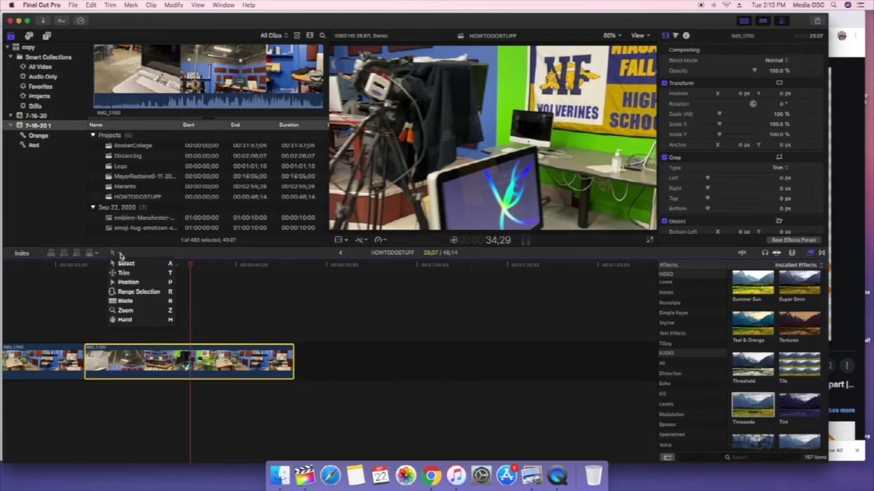
left_click(127, 301)
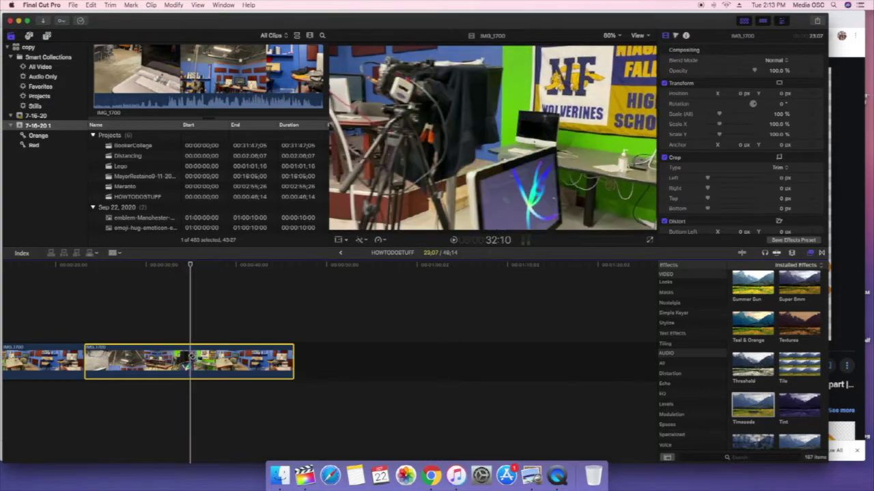
left_click(192, 357)
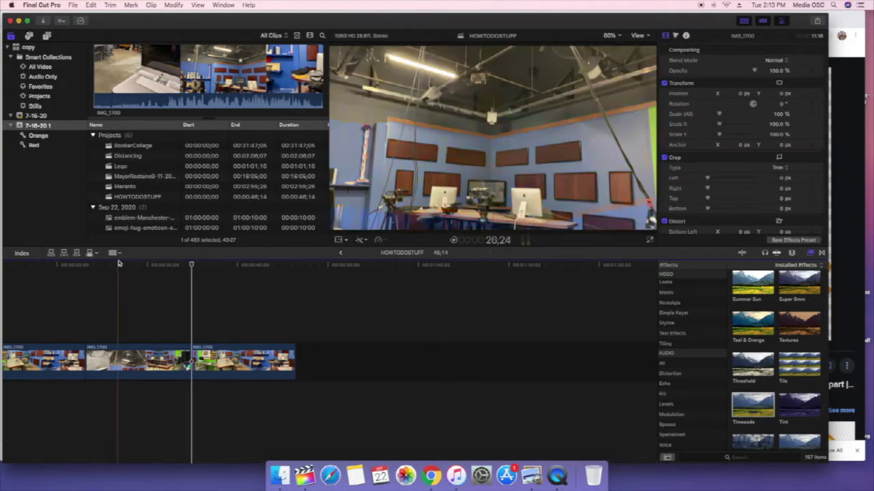
Copy the last clip piece and paste it at the end of the timeline, making four clips.
left_click(119, 254)
left_click(126, 263)
left_click(218, 370)
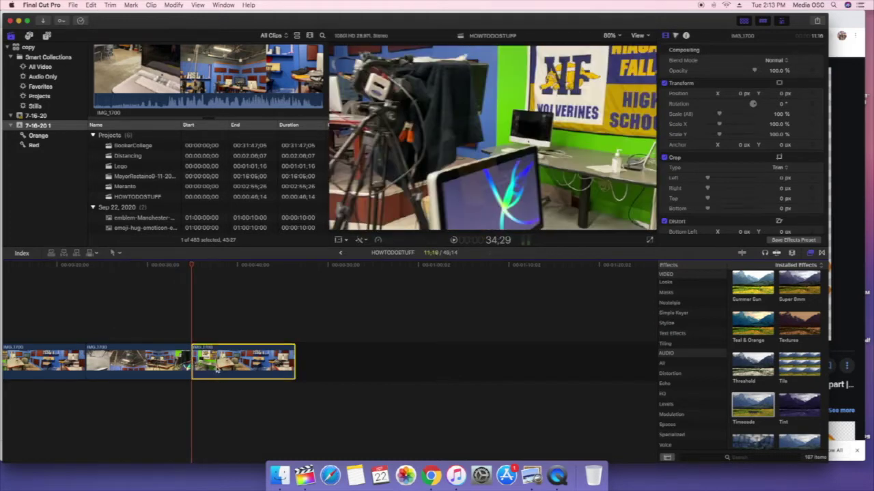
left_click(110, 5)
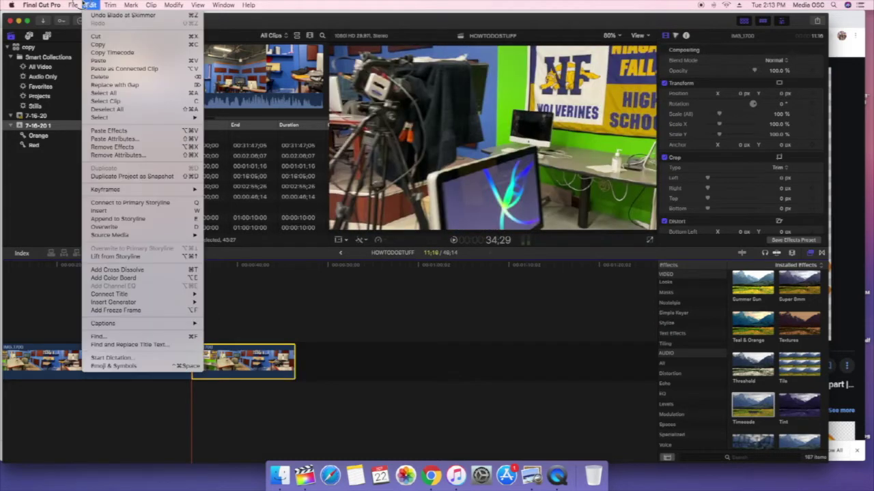
left_click(92, 51)
left_click_drag(192, 269, 294, 284)
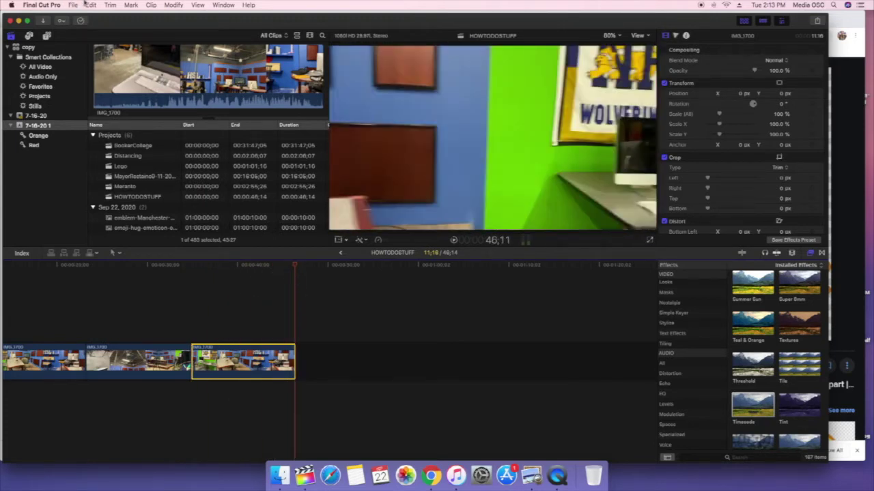
left_click(88, 5)
left_click(120, 60)
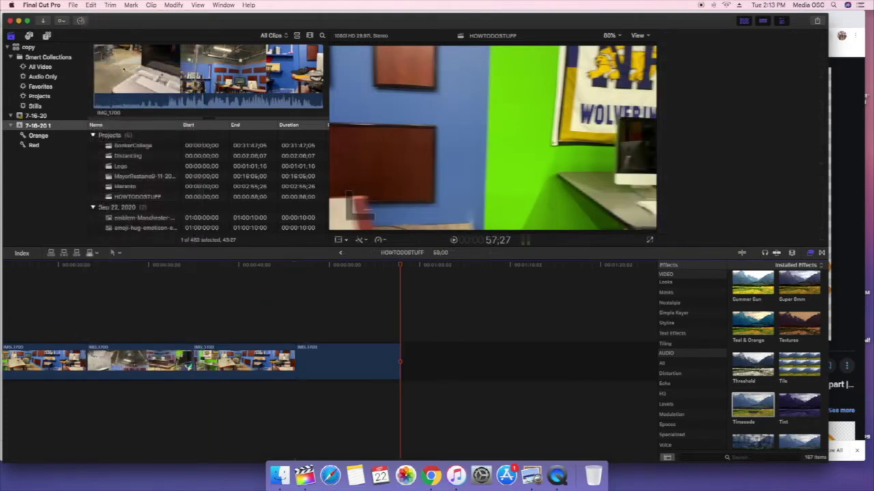
key("super+4")
left_click_drag(341, 277, 301, 290)
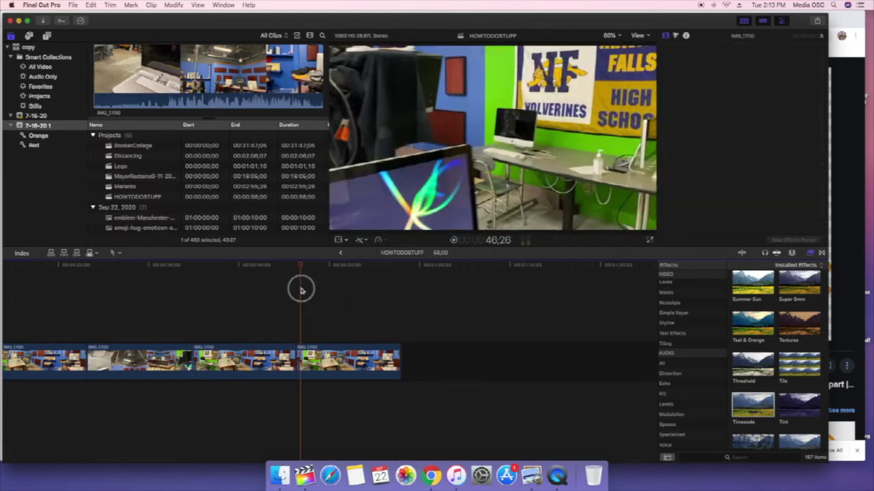
left_click(336, 367)
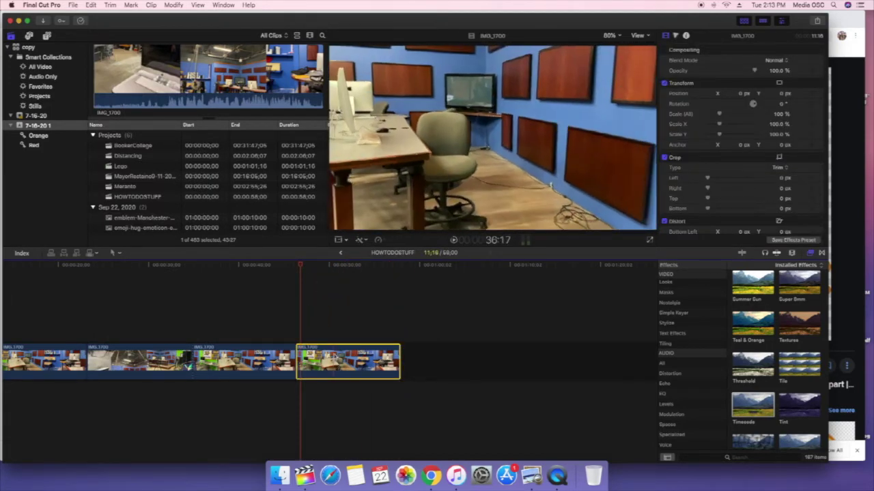
Speed the last clip up to 8x and drag its retime handle to lengthen it.
left_click(174, 6)
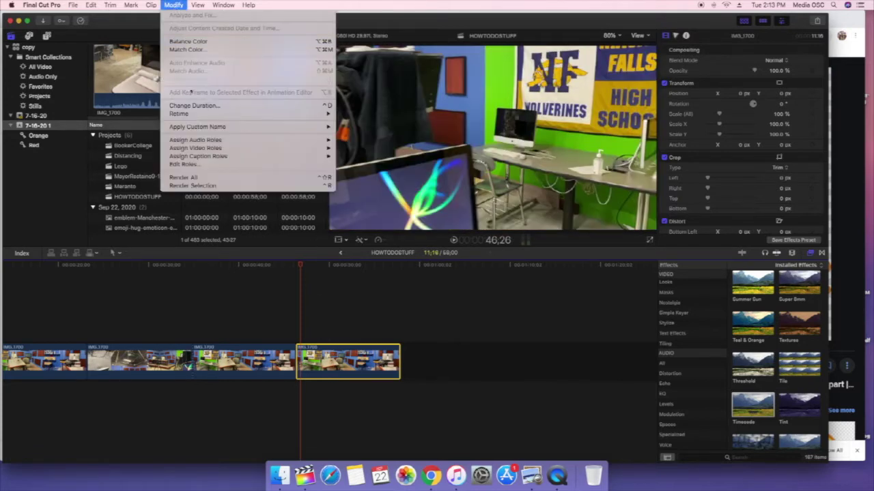
mouse_move(192, 115)
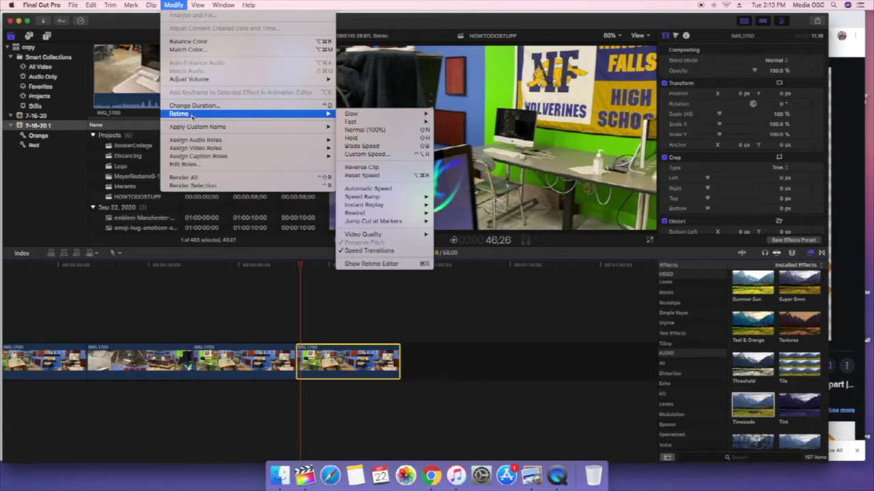
mouse_move(297, 129)
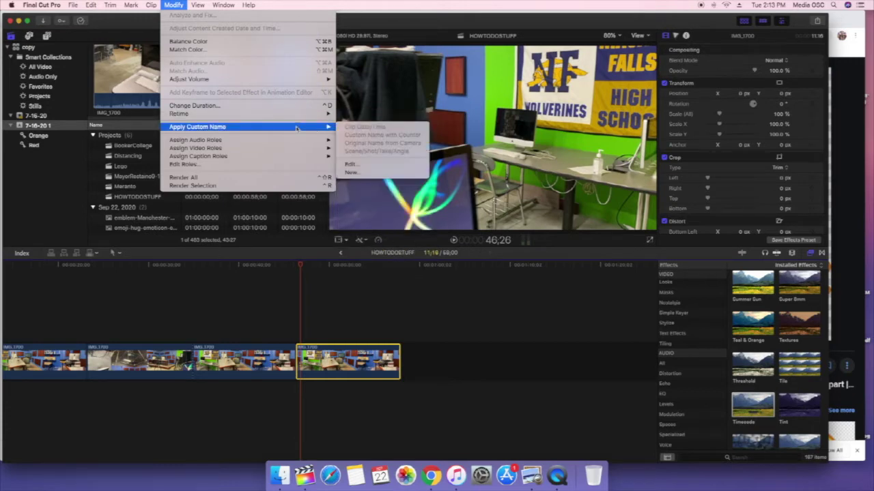
mouse_move(392, 123)
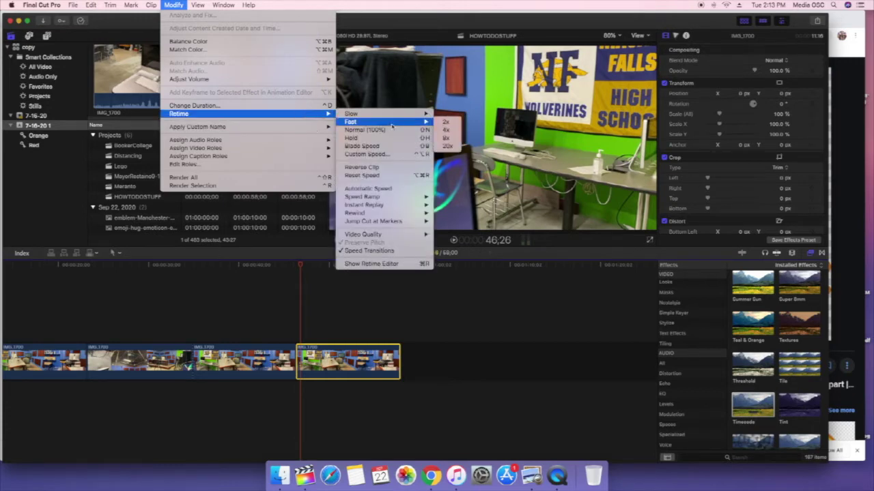
left_click(446, 138)
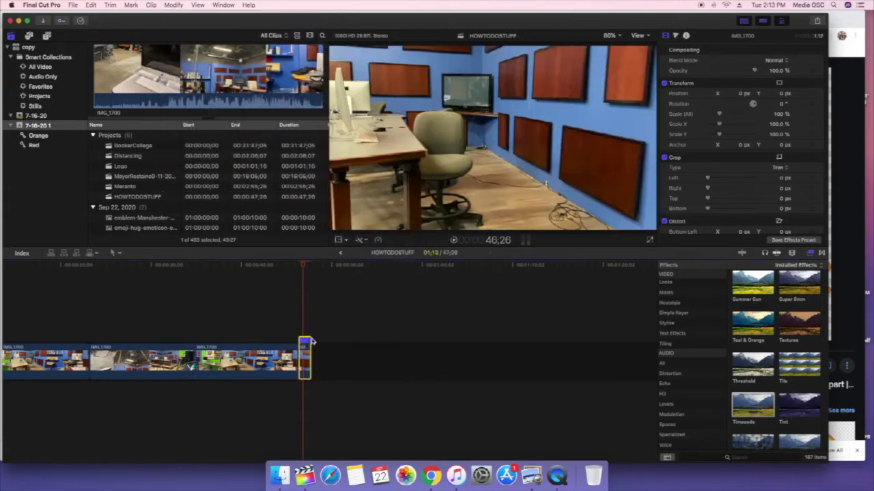
left_click_drag(311, 342, 326, 345)
Set the sped-up last clip to play in reverse.
mouse_move(302, 266)
left_mouse_down()
mouse_move(196, 277)
mouse_move(304, 280)
left_mouse_up()
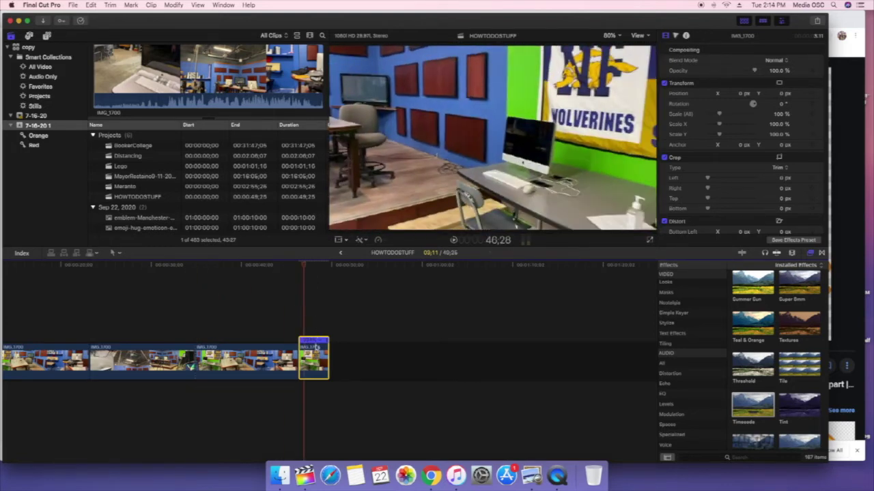
left_click(171, 4)
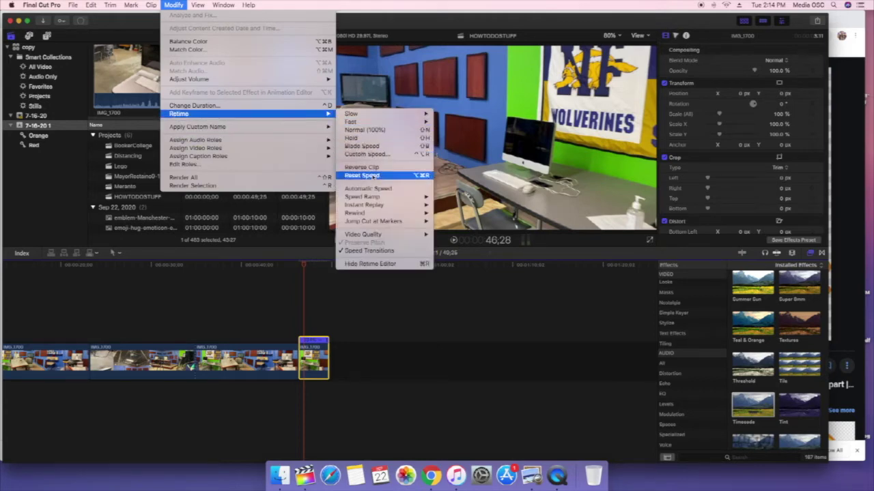
left_click(376, 168)
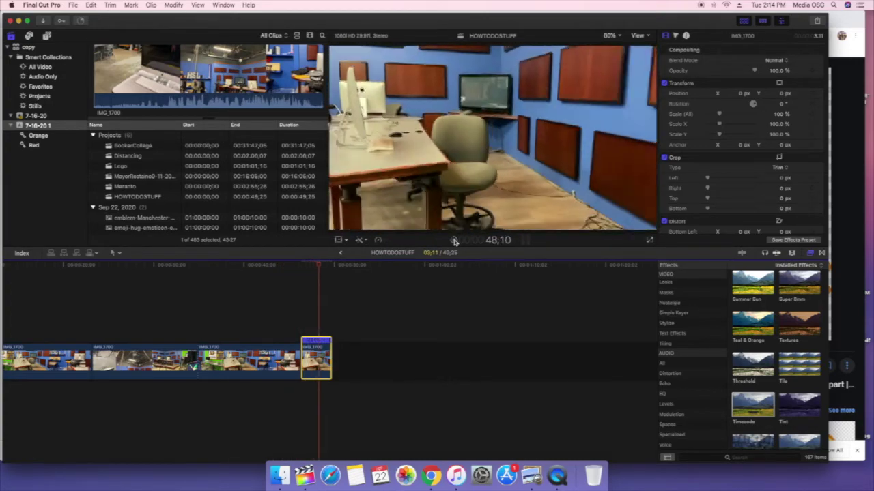
Apply the Timecode effect to the reversed clip.
key("Home")
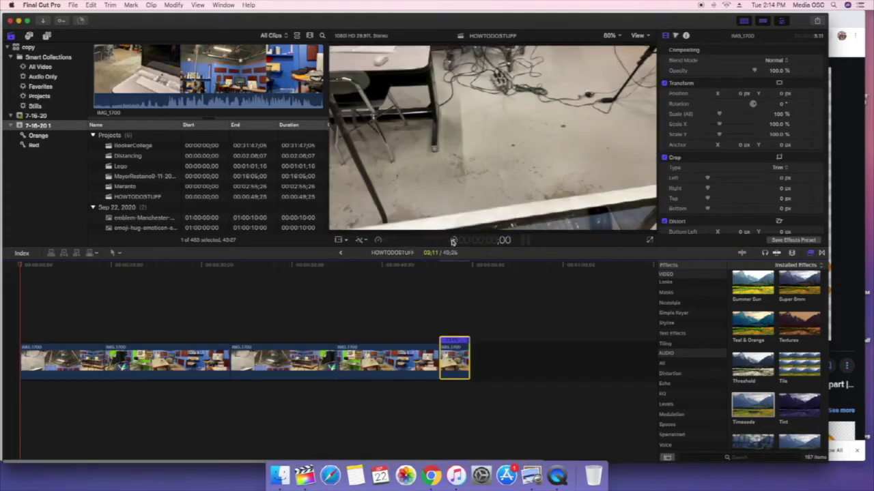
left_click_drag(20, 265, 457, 312)
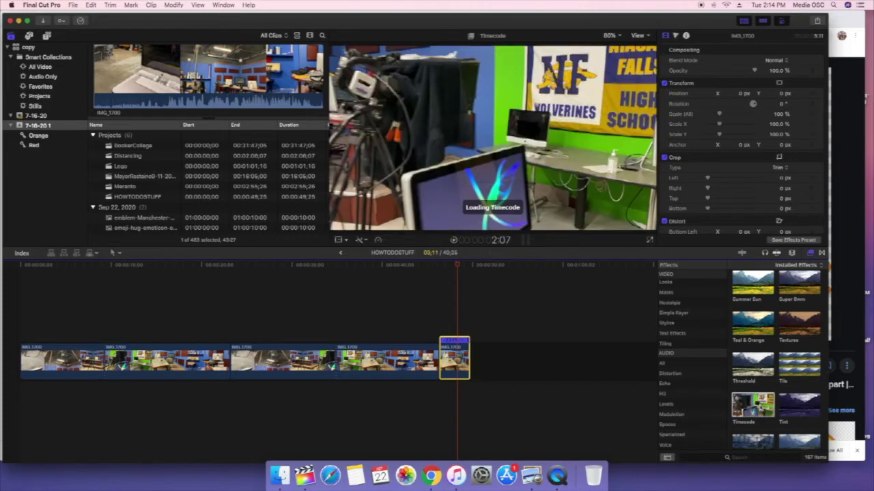
left_click_drag(751, 413, 455, 361)
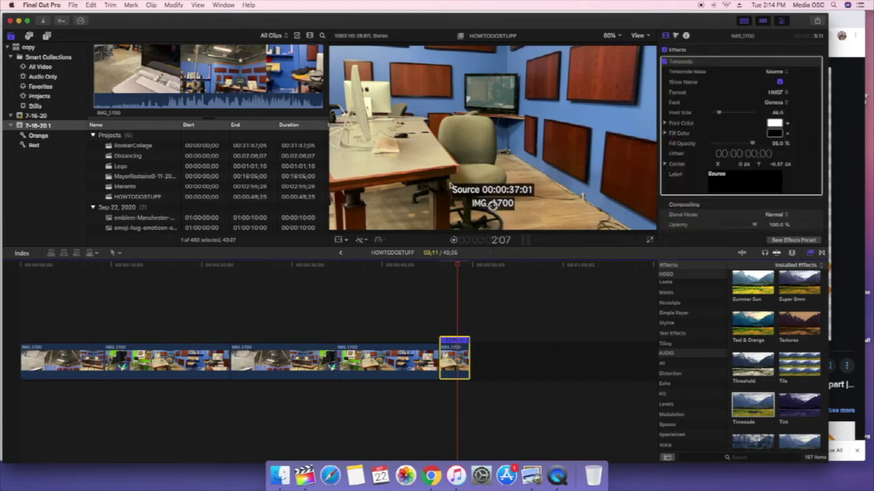
Move the timecode overlay to the upper left and change its label to 'Rewind'.
left_click_drag(492, 205, 389, 79)
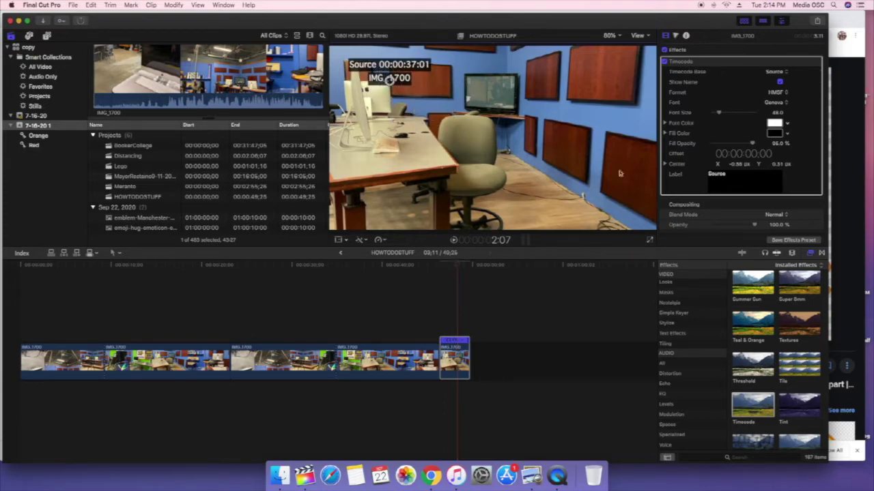
left_click_drag(729, 173, 696, 172)
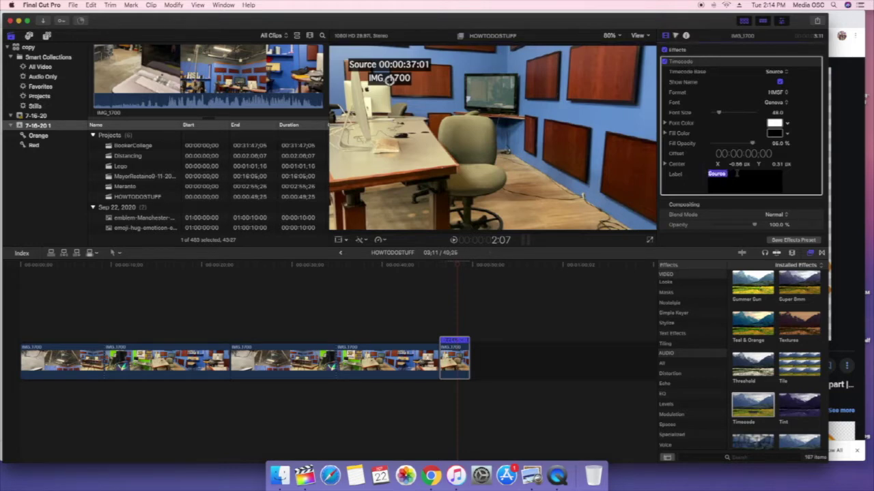
type("Rewin")
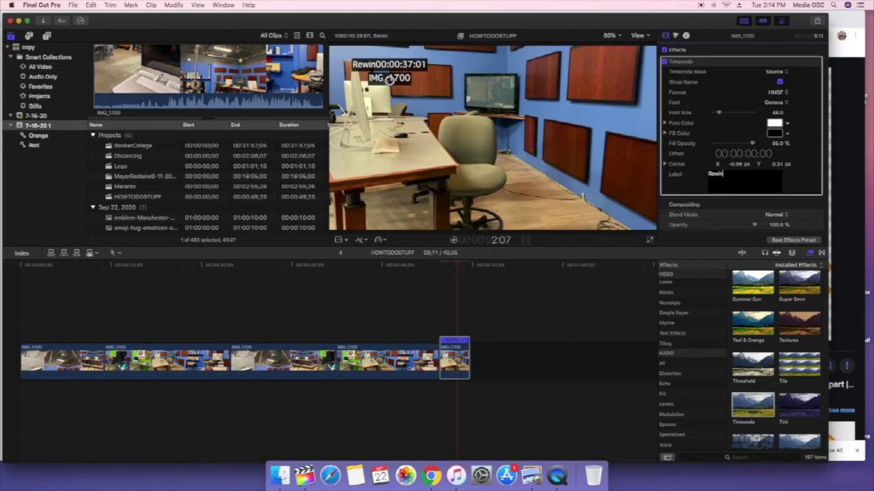
type("d")
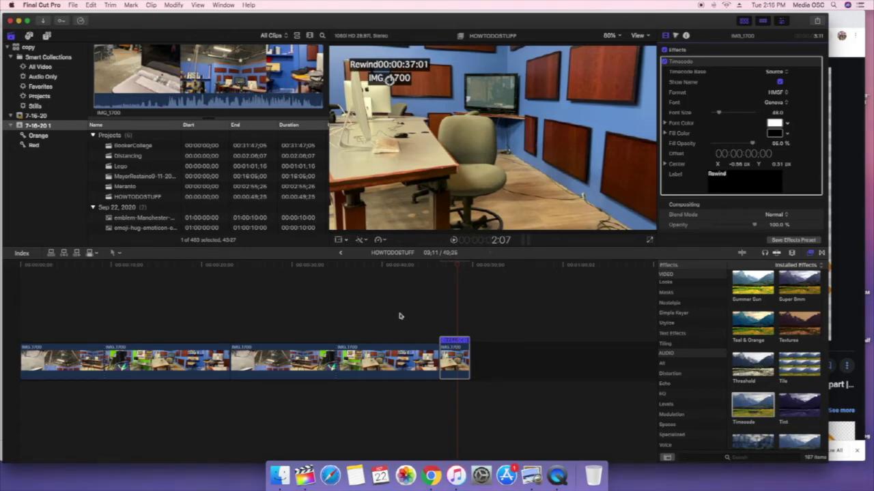
left_click(439, 271)
mouse_move(438, 272)
left_mouse_down()
mouse_move(451, 271)
mouse_move(439, 271)
left_mouse_up()
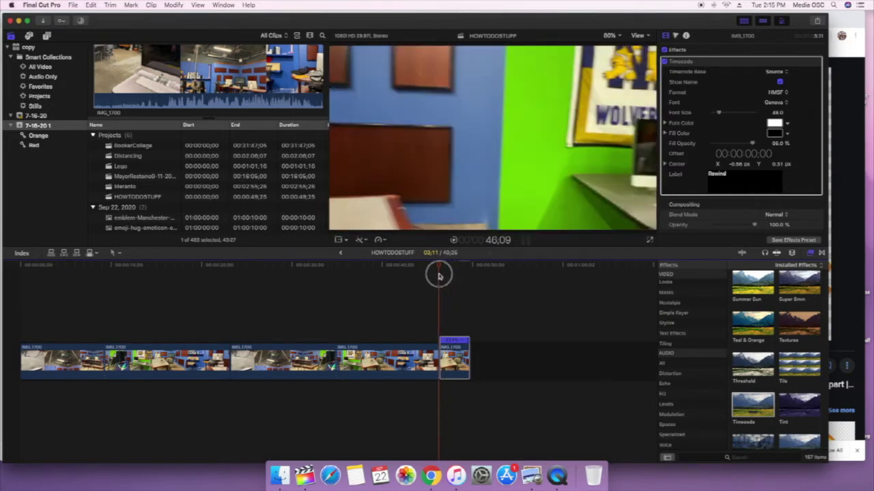
left_click(30, 37)
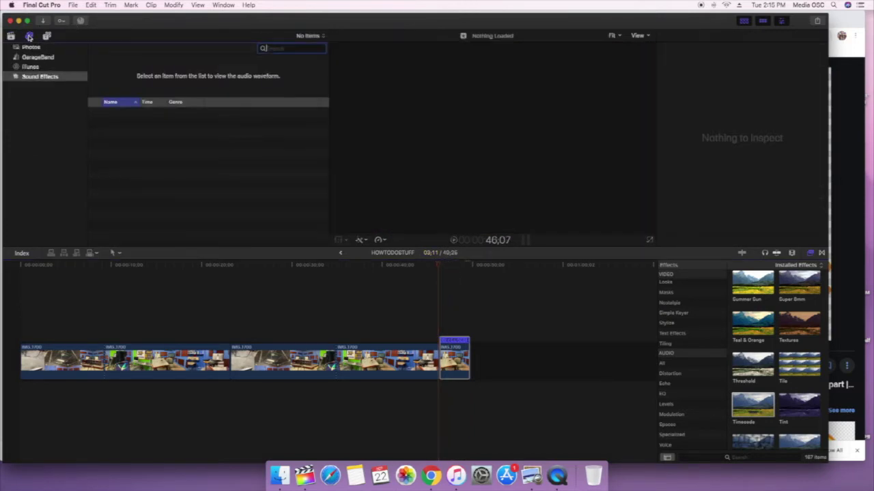
Add the emblem-Manchester-City still from the Stills collection to the end of the timeline.
left_click(270, 46)
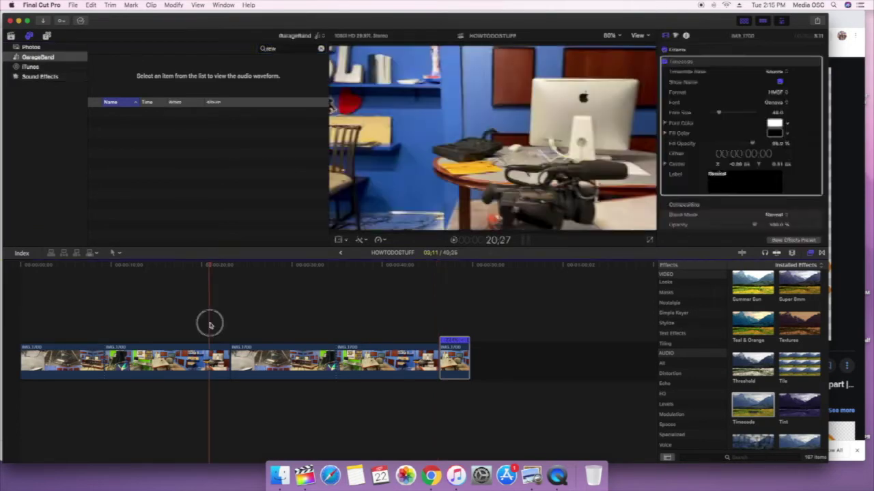
left_click_drag(209, 324, 469, 319)
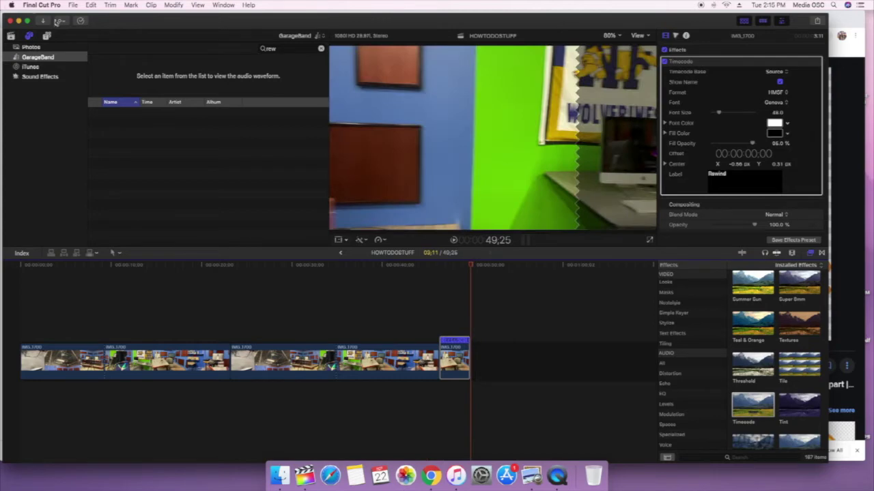
left_click(11, 36)
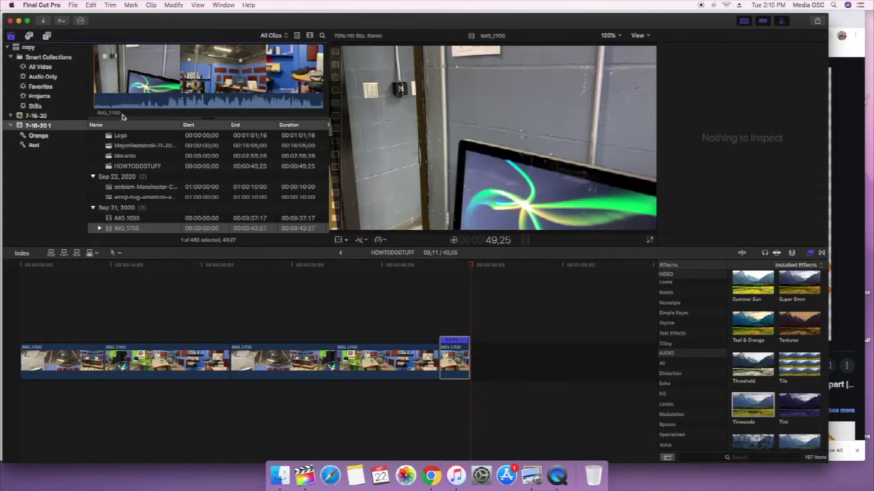
left_click(39, 107)
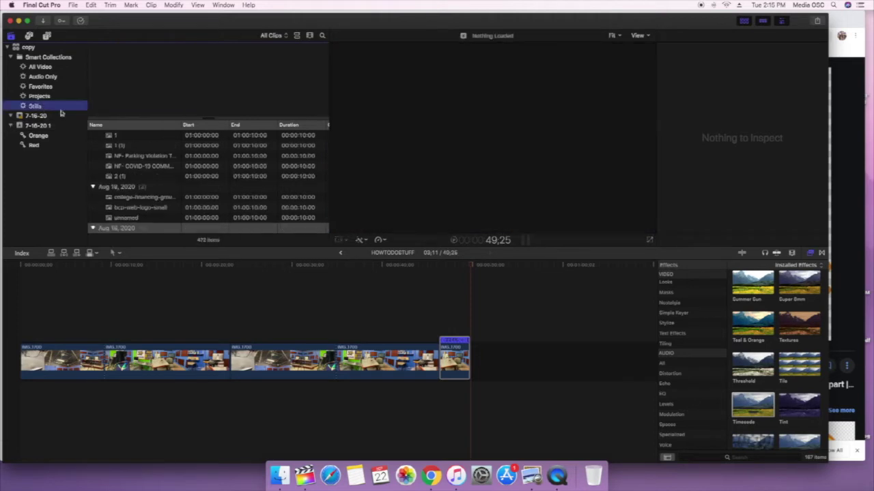
scroll(157, 197, "up", 3)
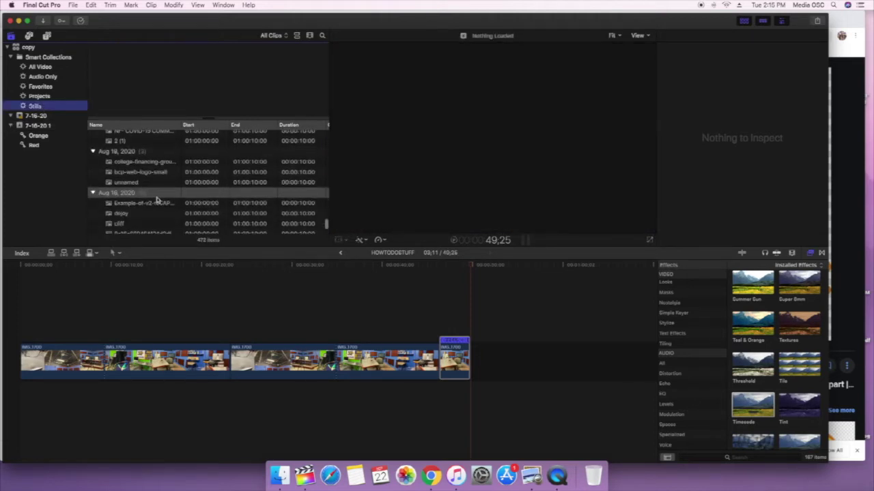
scroll(155, 198, "up", 10)
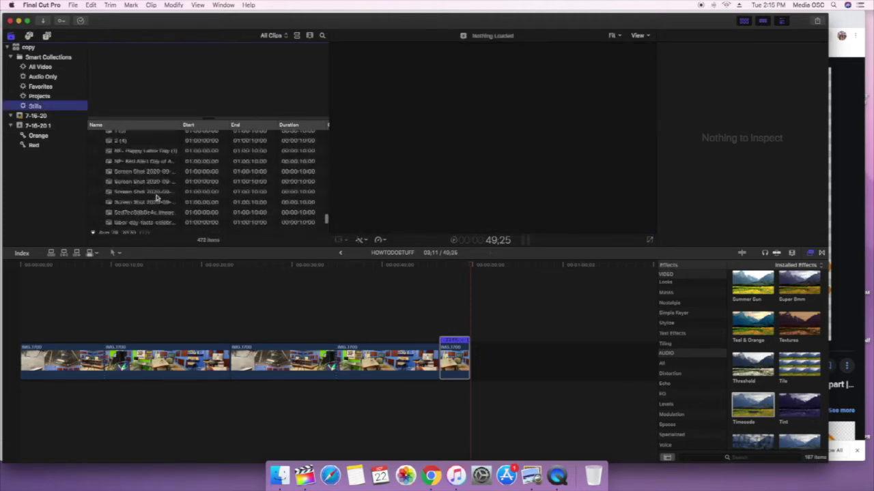
scroll(156, 197, "up", 10)
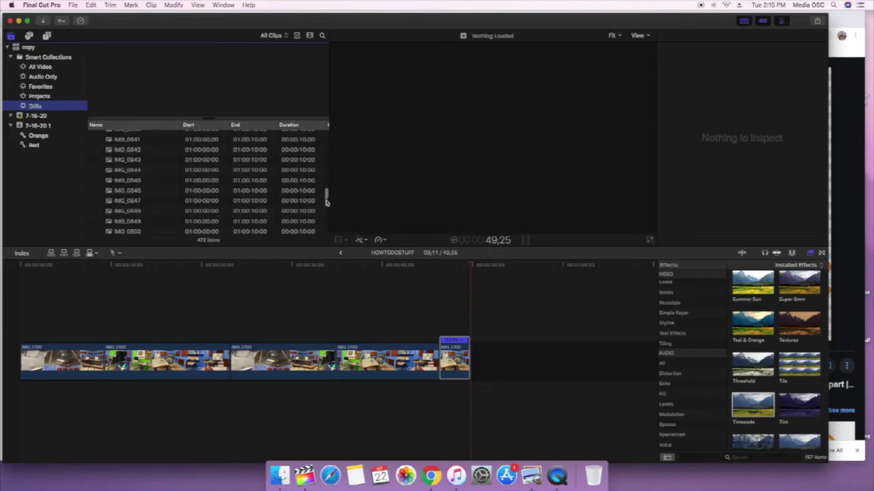
left_click_drag(326, 195, 327, 129)
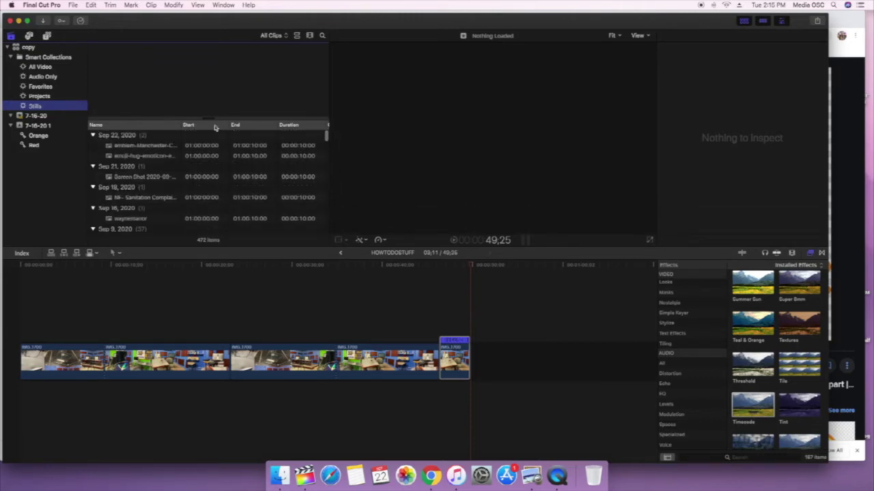
left_click(137, 148)
left_click_drag(138, 147, 475, 365)
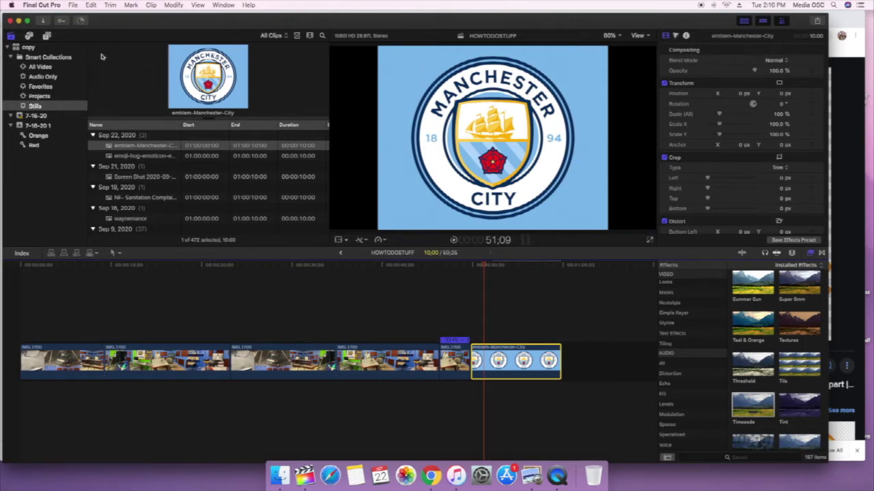
left_click(45, 37)
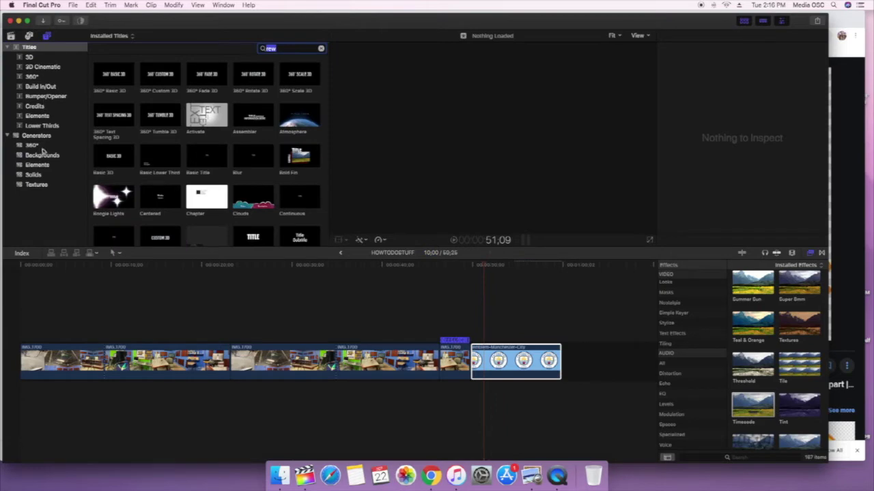
Connect a black Custom solid beneath the emblem clip and show its Generator color settings.
left_click(42, 156)
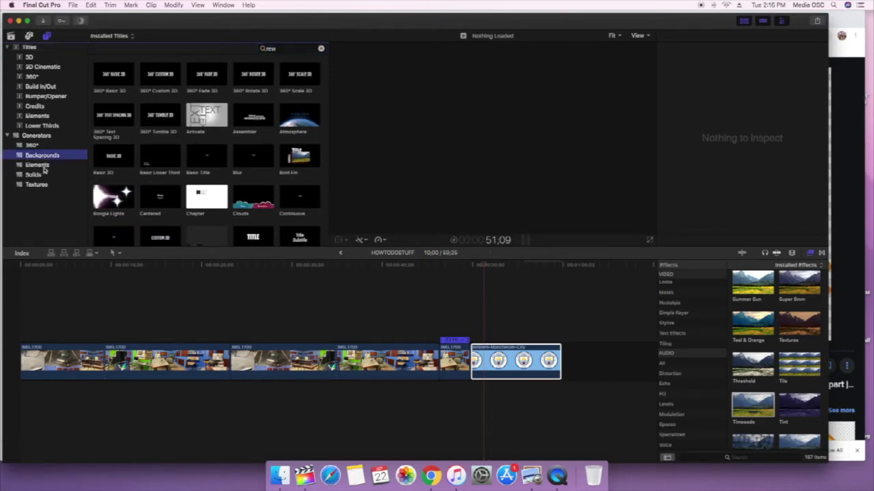
left_click(41, 166)
left_click(38, 175)
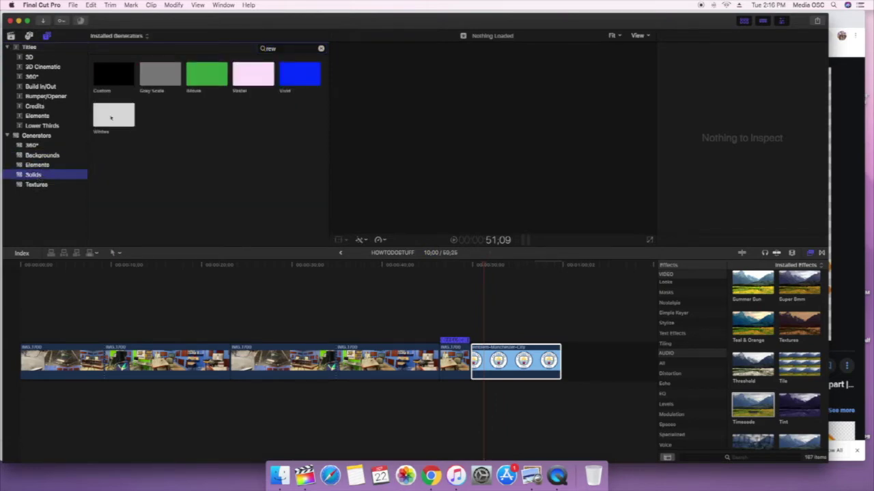
left_click_drag(115, 74, 471, 400)
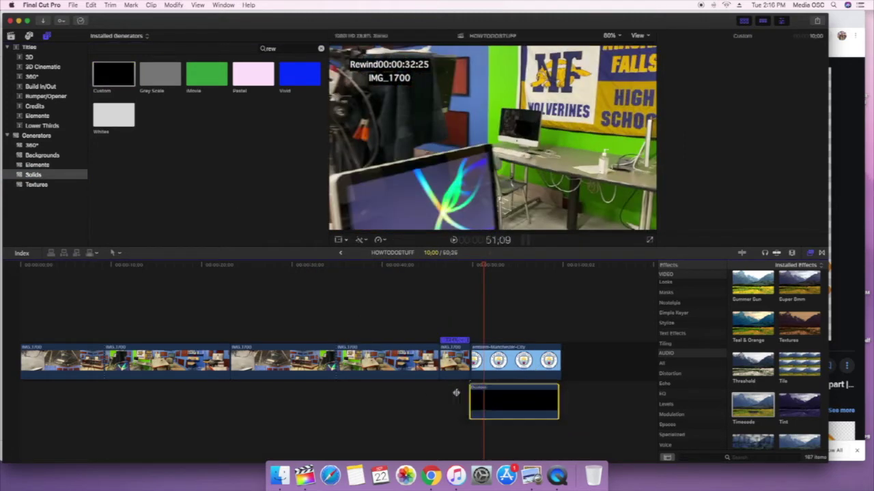
left_click(509, 408)
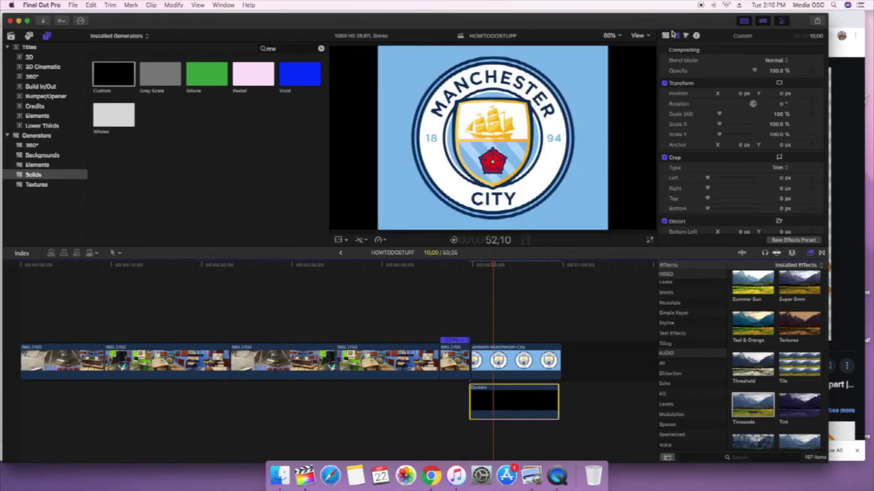
left_click(666, 35)
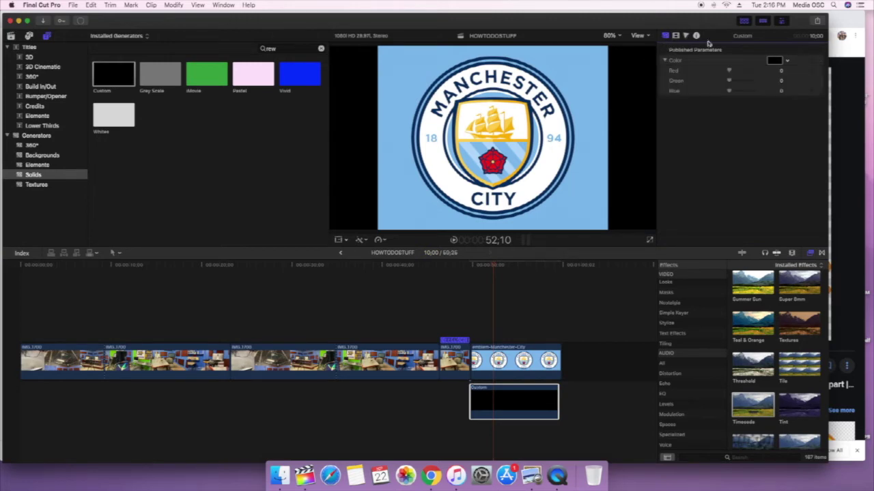
Eyedrop the logo's light blue into the Custom solid's color and scrub to check it.
left_click(773, 61)
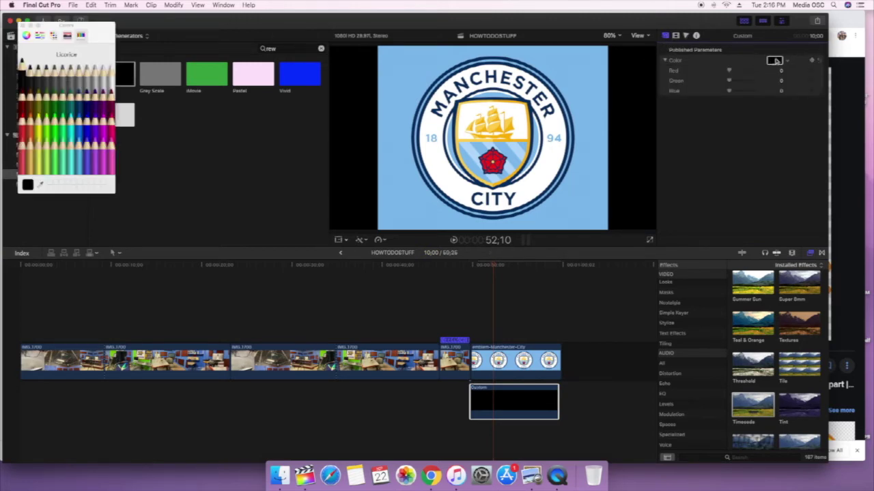
left_click(41, 185)
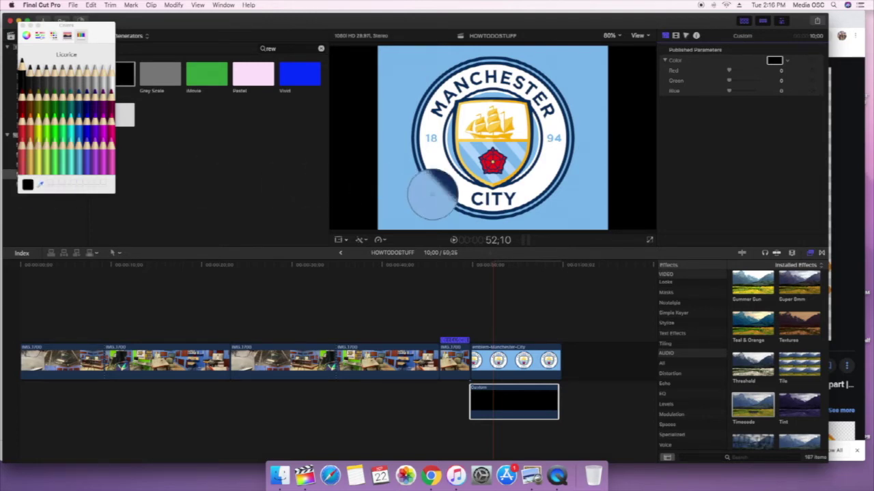
left_click(401, 200)
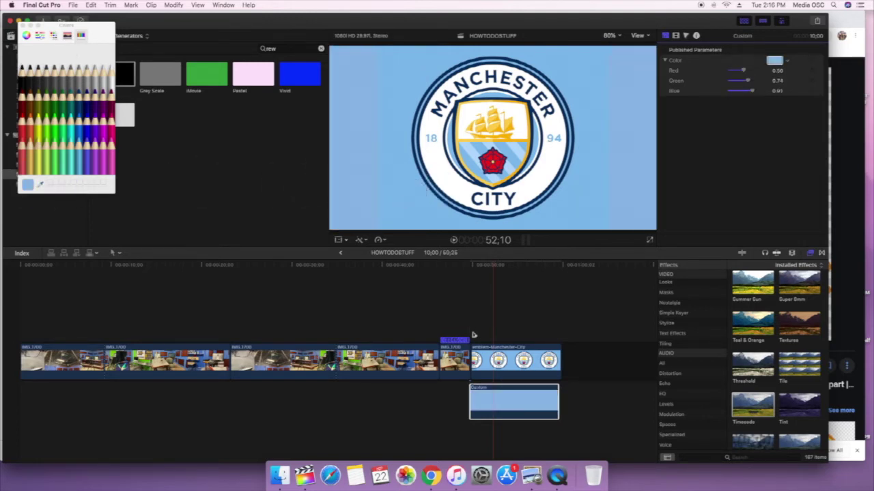
mouse_move(498, 270)
left_mouse_down()
mouse_move(474, 269)
mouse_move(550, 269)
mouse_move(476, 283)
mouse_move(515, 284)
mouse_move(495, 285)
mouse_move(505, 284)
left_mouse_up()
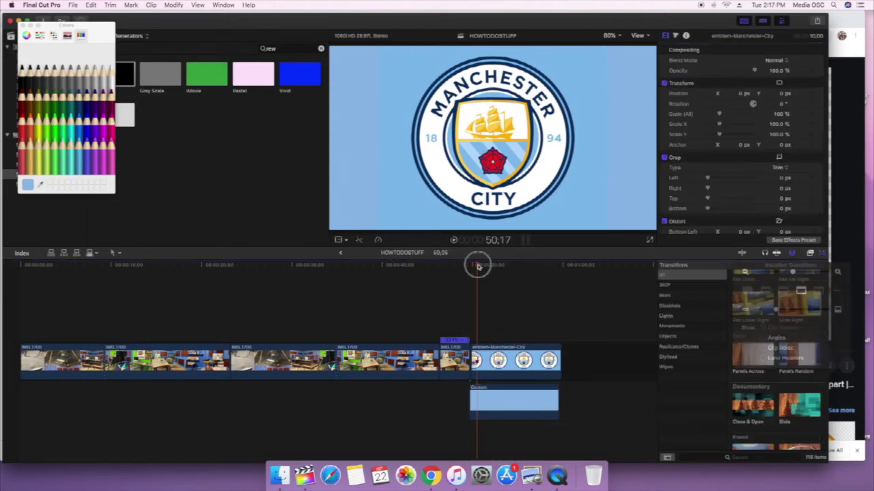
left_click_drag(478, 266, 556, 277)
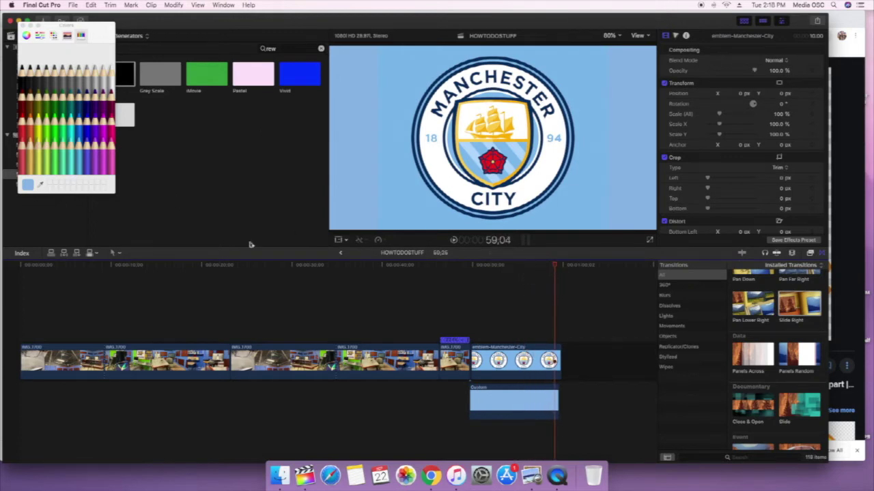
left_click(209, 129)
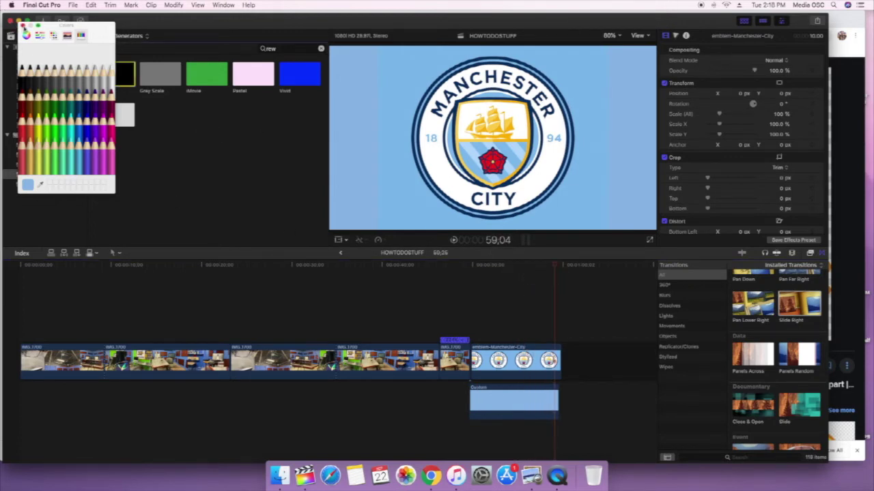
Append the Screen Shot still of the man on the floor to the timeline's end.
left_click(22, 26)
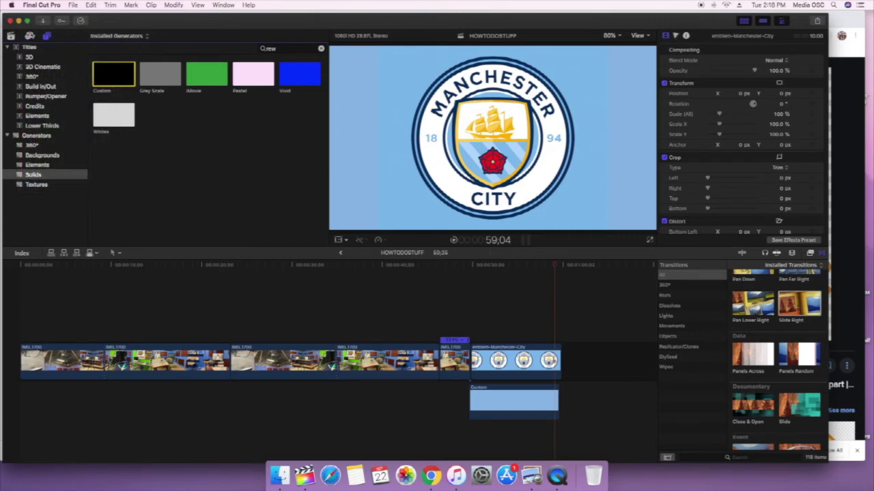
left_click(11, 35)
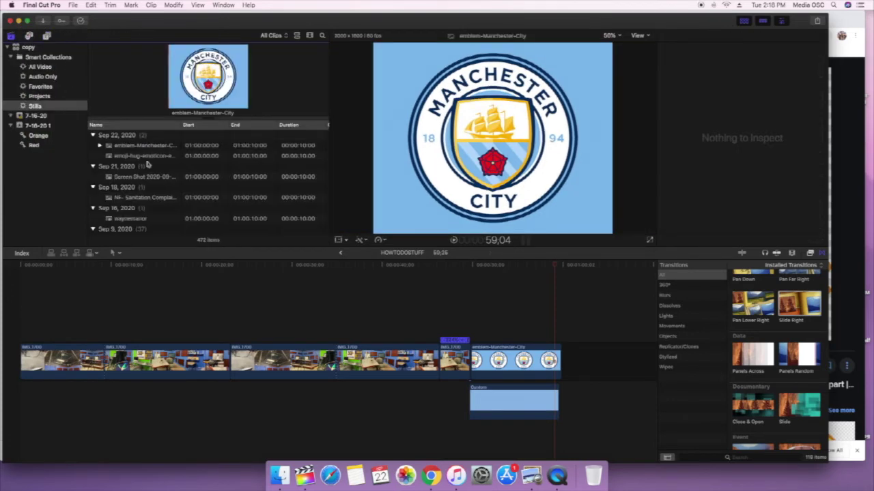
left_click(146, 156)
left_click(130, 177)
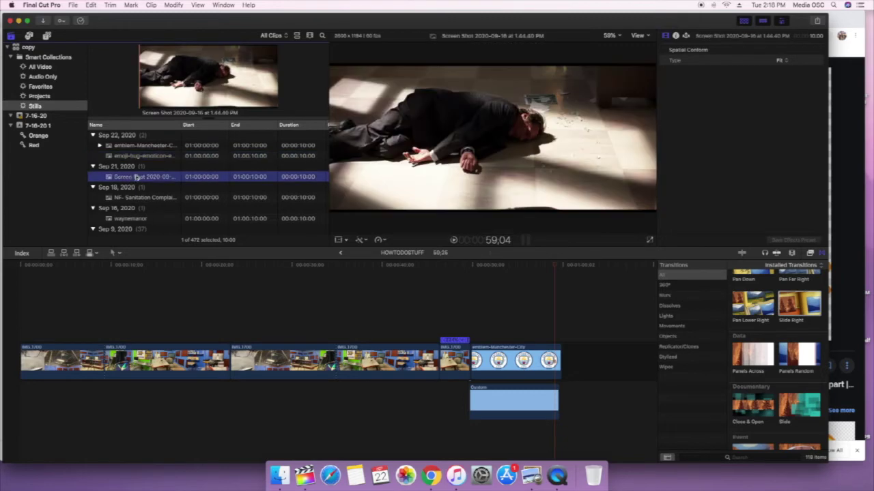
left_click_drag(115, 178, 593, 358)
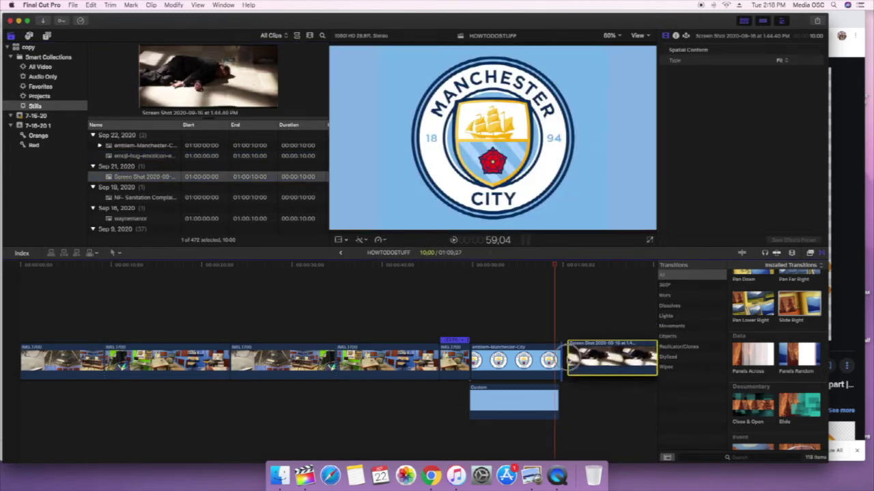
left_click_drag(550, 279, 588, 279)
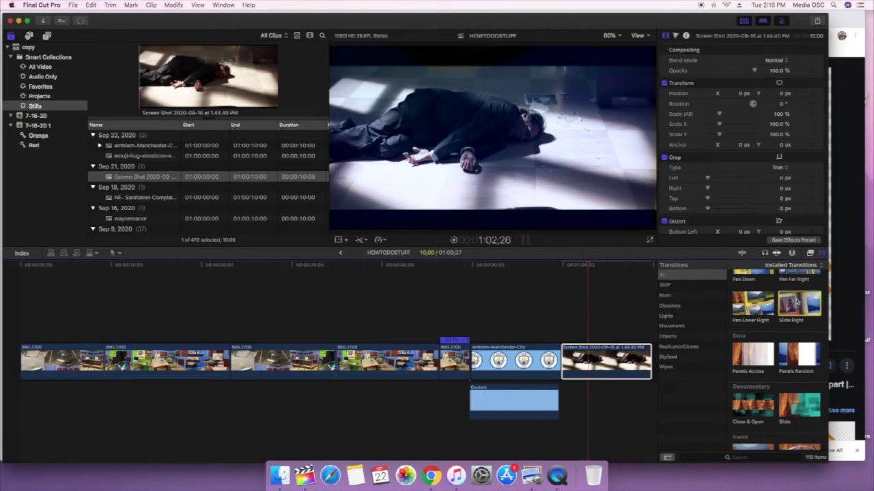
Add a Slide Right transition before the screenshot and play it back.
left_click_drag(798, 300, 556, 349)
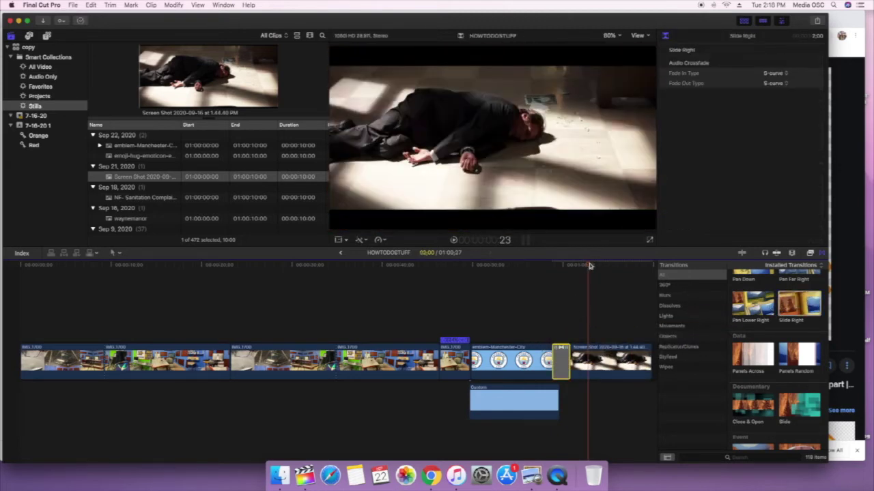
left_click_drag(591, 264, 524, 273)
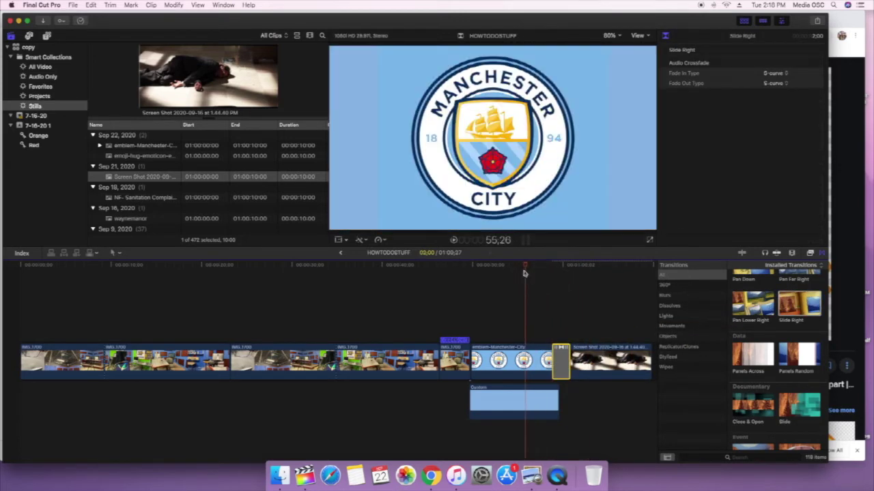
left_click(454, 241)
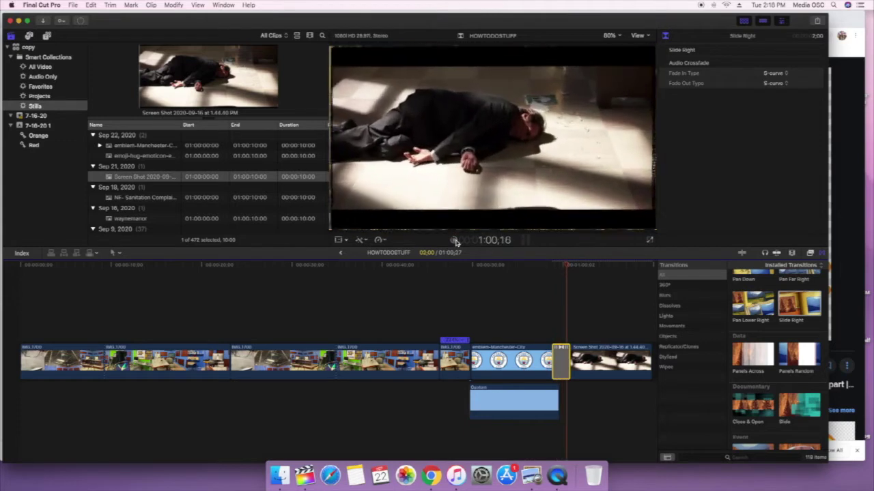
left_click(454, 241)
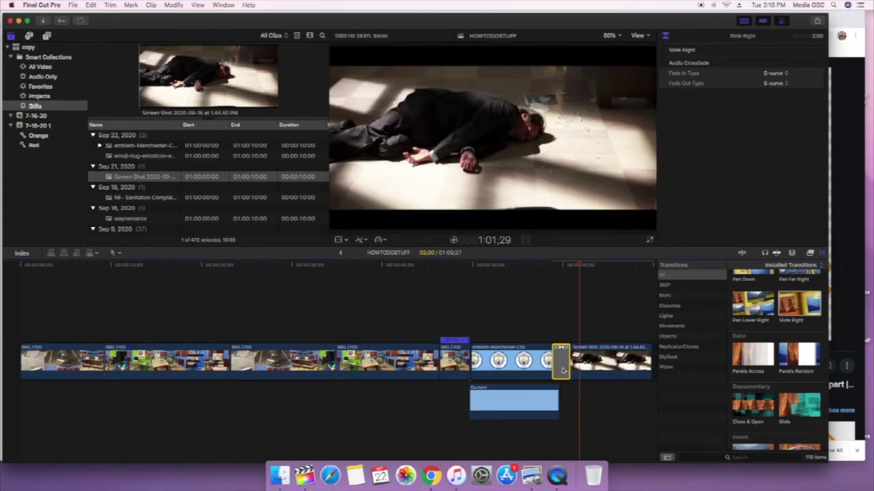
left_click(707, 50)
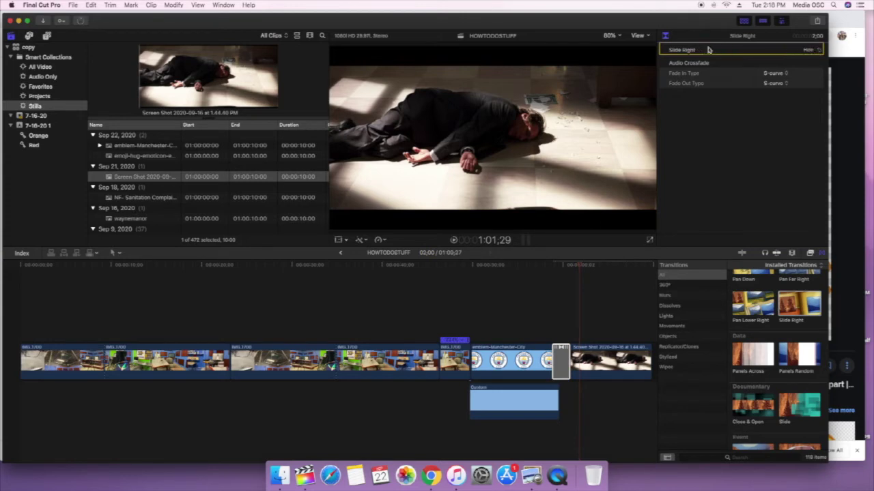
left_click_drag(576, 272, 278, 283)
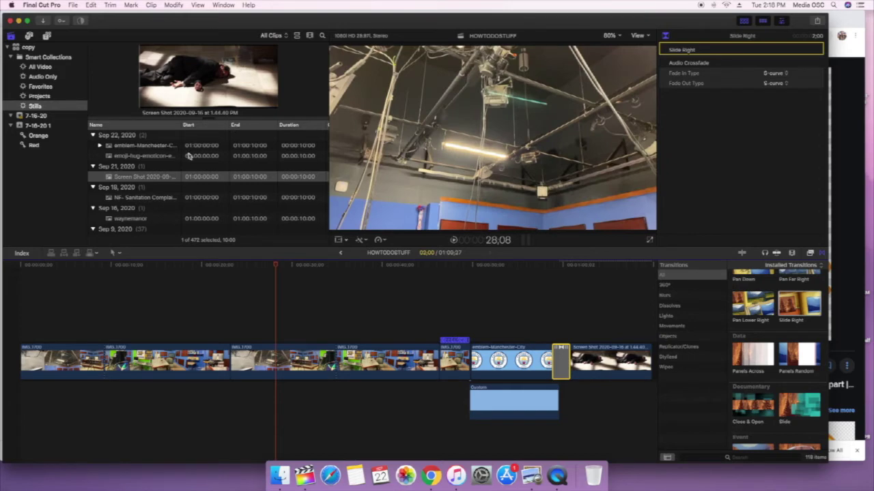
Connect the emblem-Manchester-City still above the studio footage.
left_click(147, 146)
left_click(145, 146)
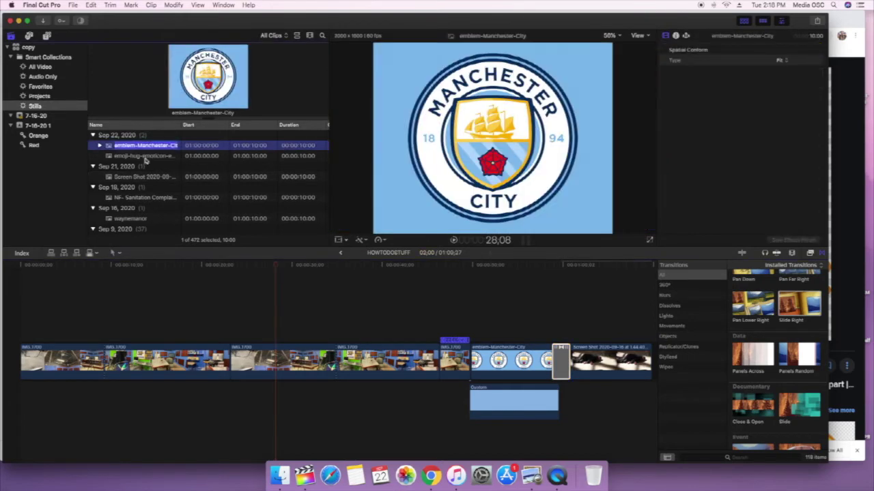
left_click_drag(104, 148, 290, 321)
left_click_drag(278, 260, 325, 275)
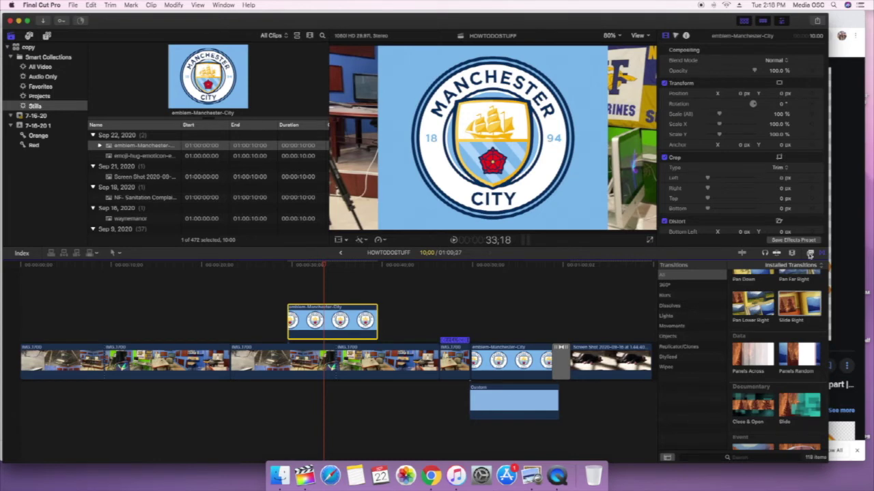
Apply a Shape Mask to the logo, shaped into a circle with Feather -20.
left_click(809, 254)
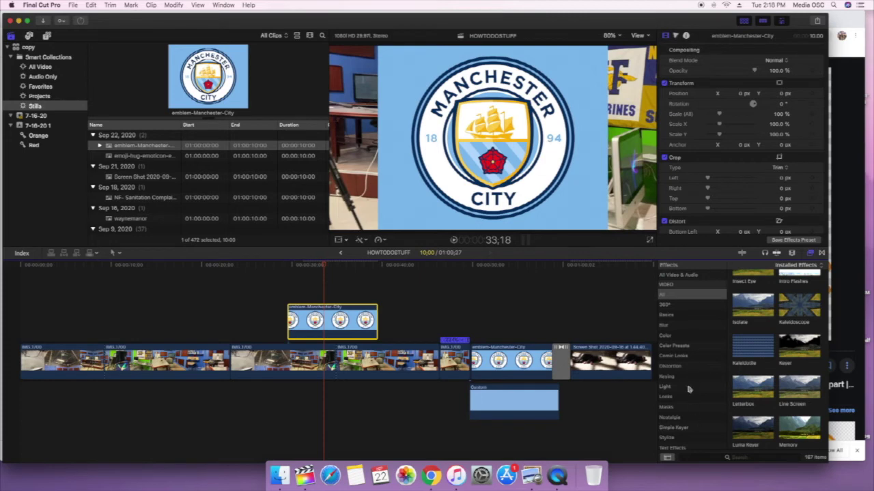
left_click(671, 408)
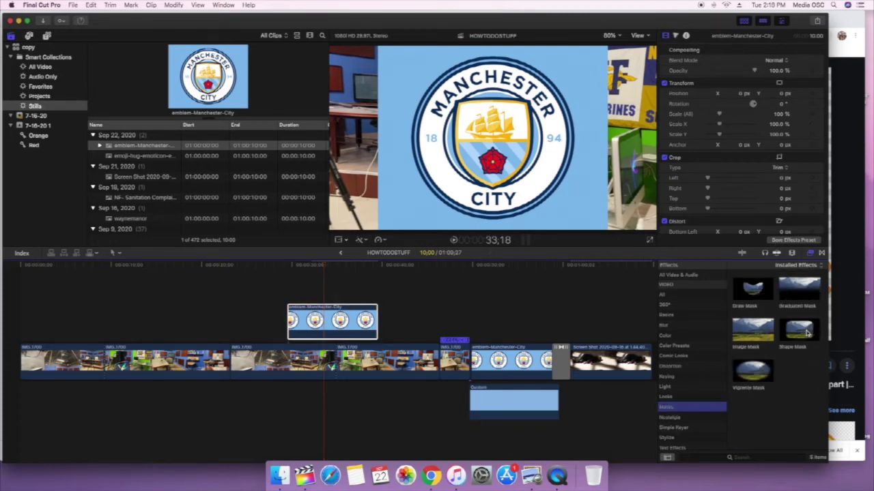
left_click_drag(808, 332, 335, 321)
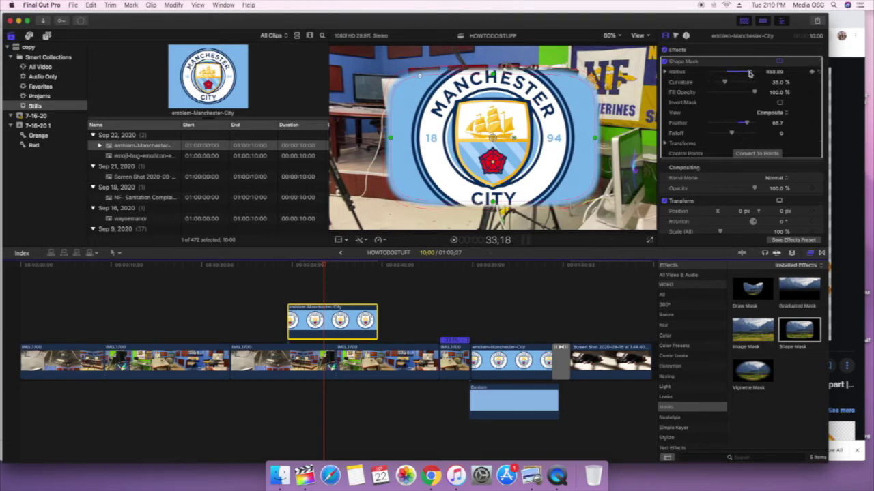
left_click_drag(725, 82, 792, 87)
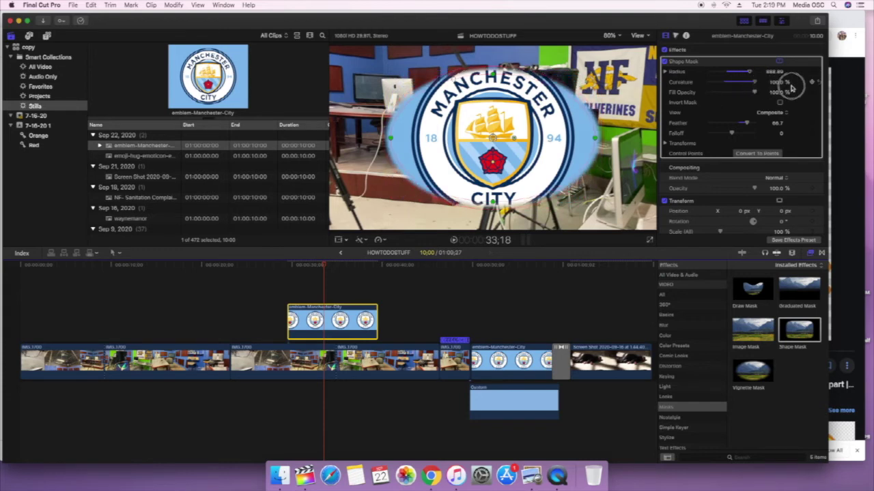
left_click(666, 143)
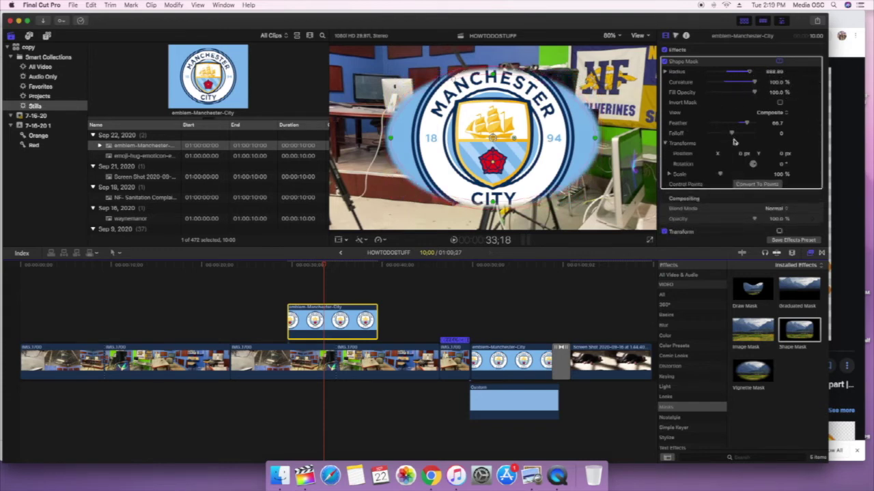
left_click(666, 72)
mouse_move(734, 93)
left_mouse_down()
mouse_move(741, 94)
mouse_move(739, 83)
left_mouse_up()
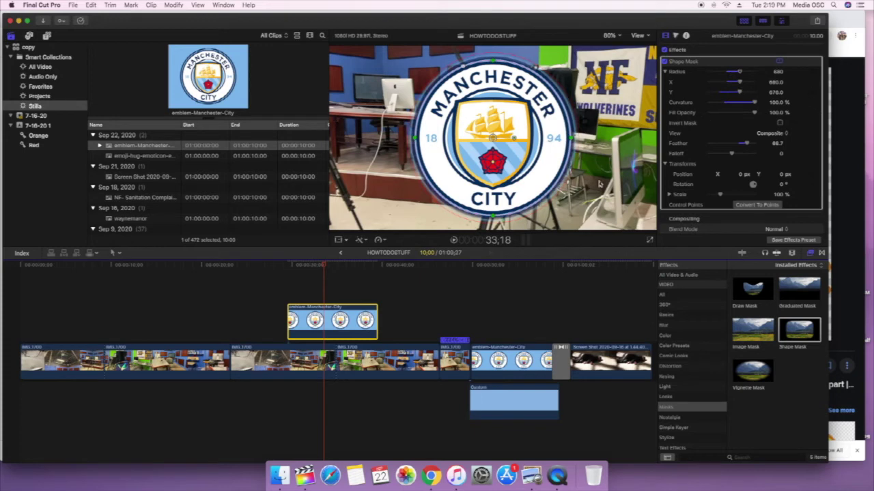
left_click_drag(746, 143, 726, 146)
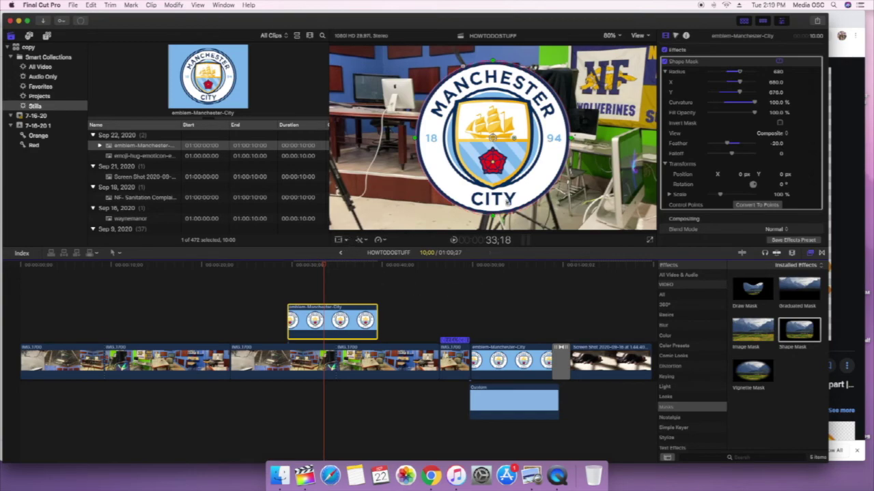
mouse_move(323, 265)
left_mouse_down()
mouse_move(228, 265)
mouse_move(309, 266)
left_mouse_up()
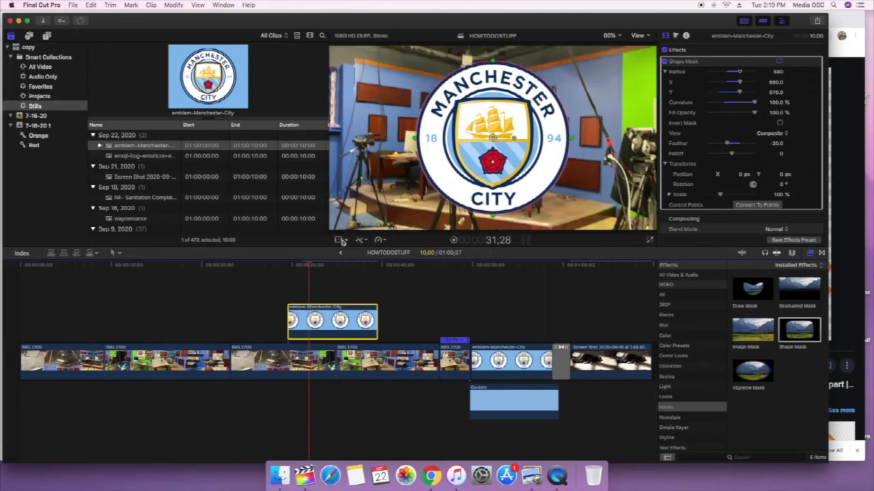
Scale the logo overlay to 72% and drag it to the upper-left of the frame.
left_click(357, 241)
left_click(361, 251)
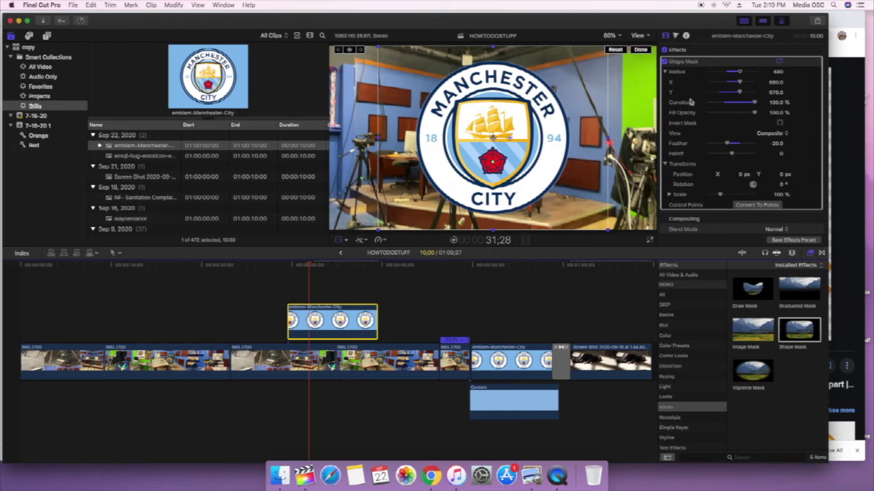
left_click(418, 278)
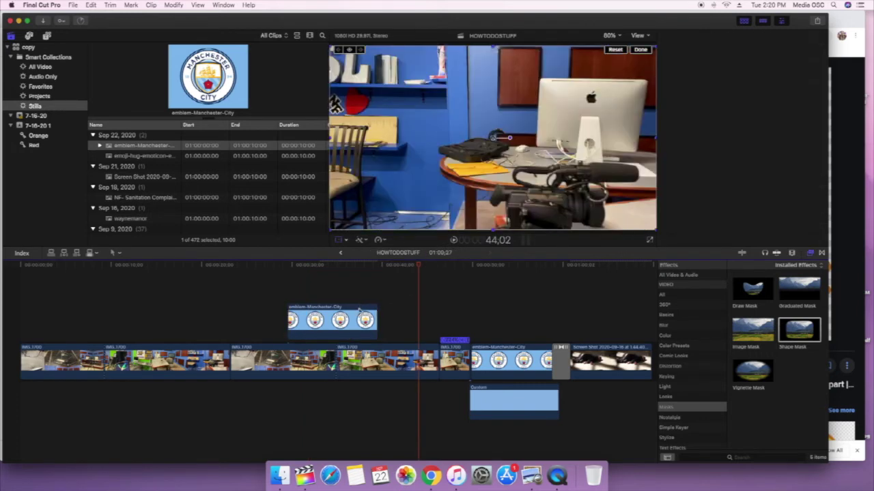
left_click_drag(420, 271, 372, 270)
left_click_drag(377, 232, 418, 206)
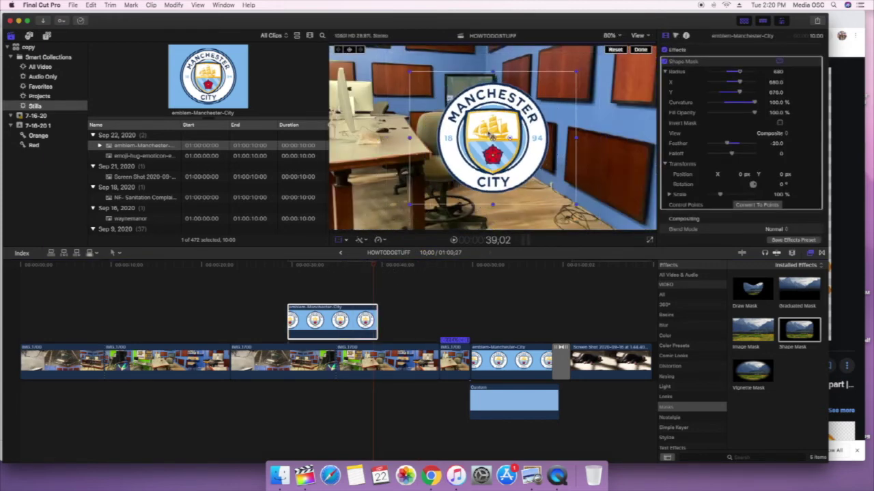
left_click_drag(491, 135, 384, 108)
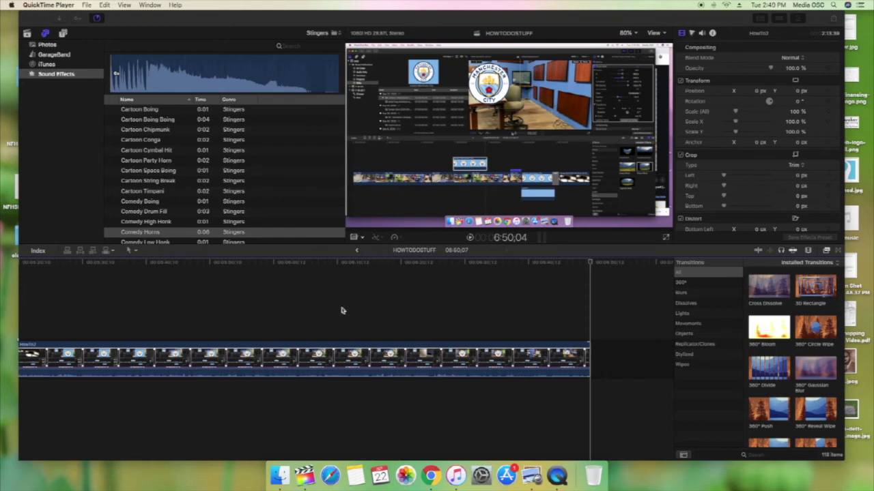
Move the playhead to about 45:17 and show the Titles and Generators browser.
left_click(583, 265)
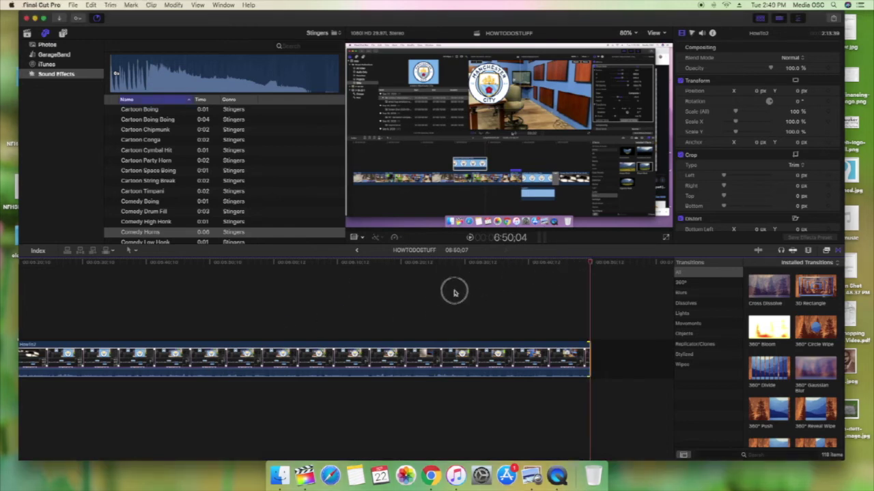
left_click_drag(591, 265, 591, 313)
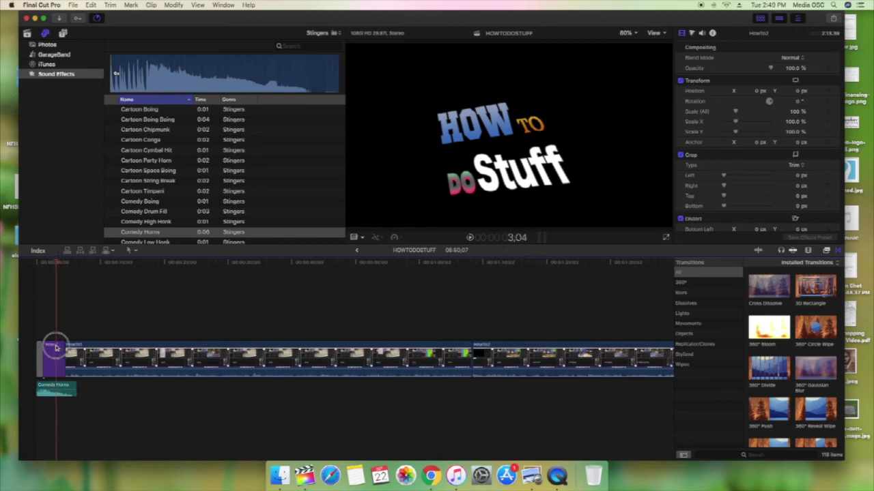
left_click_drag(284, 341, 327, 339)
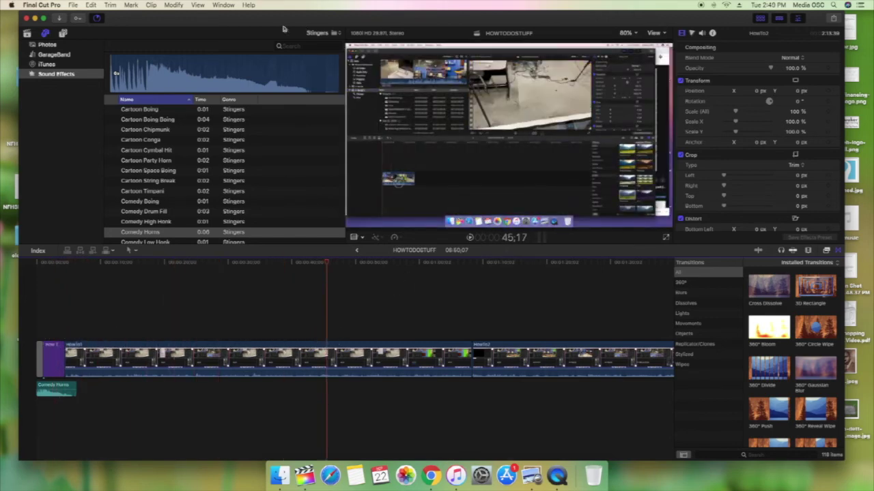
left_click(62, 35)
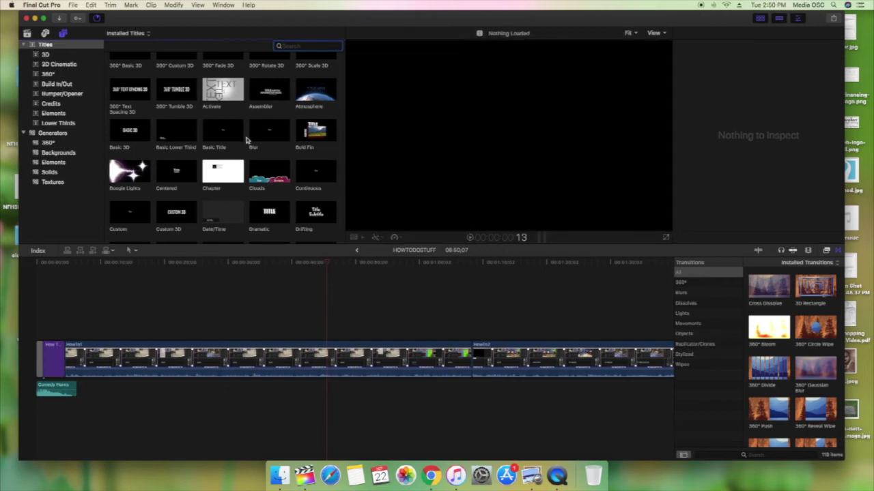
Place a Basic Title above the clip at the 45-second playhead.
scroll(247, 145, "down", 2)
scroll(247, 145, "up", 2)
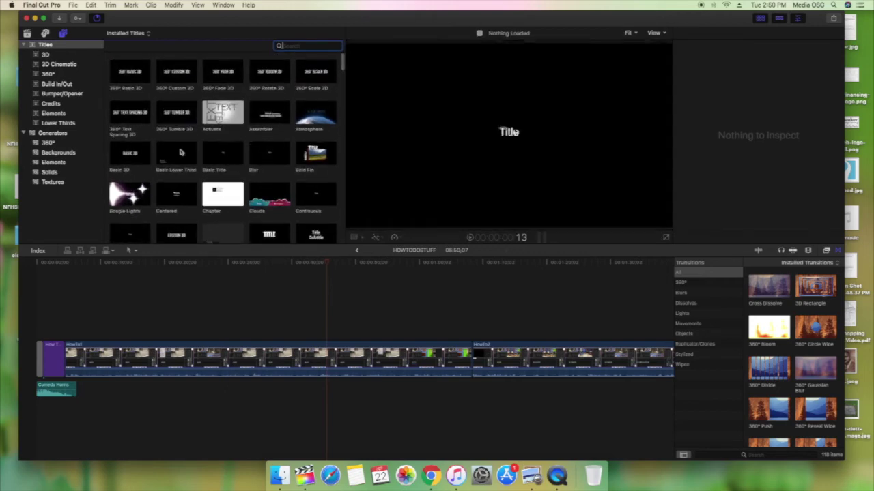
left_click_drag(213, 160, 327, 323)
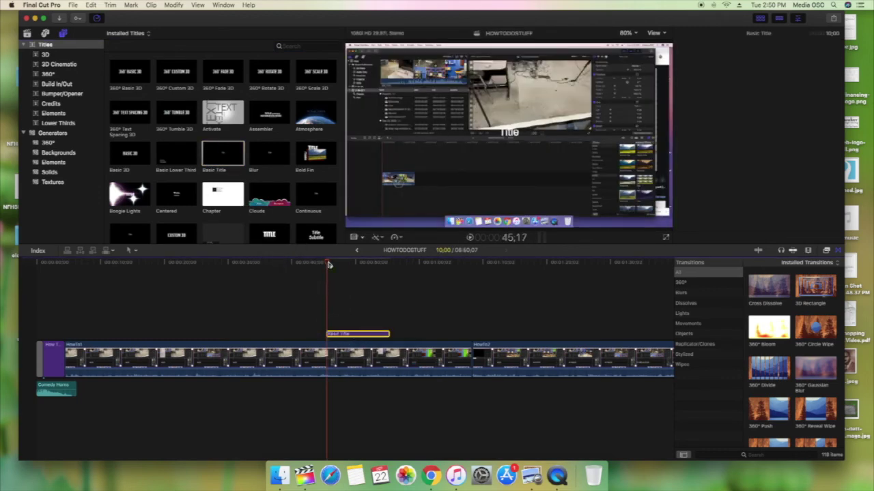
left_click_drag(328, 264, 359, 264)
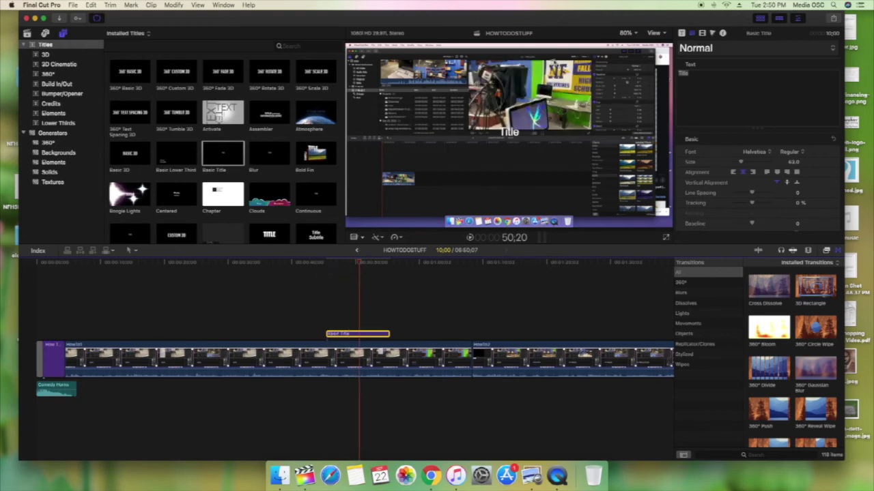
Enlarge the title text and replace it with 'How To' / 'Do Stuff'.
double_click(695, 71)
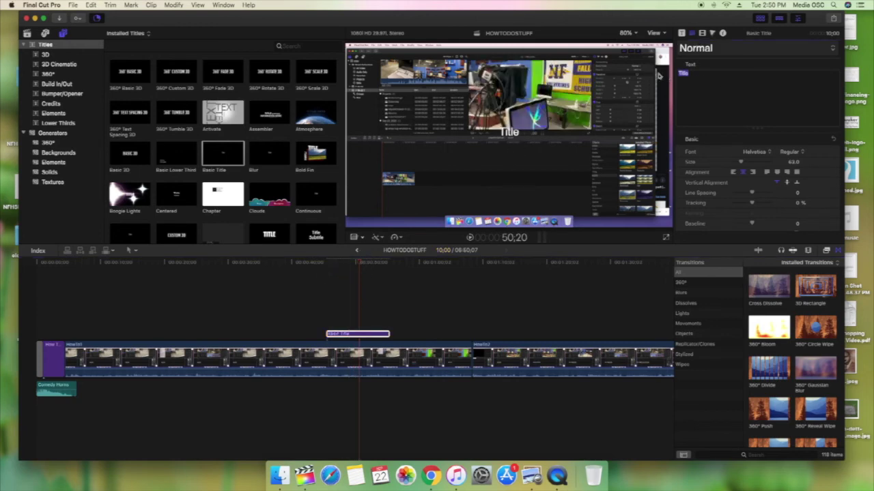
left_click_drag(750, 164, 772, 163)
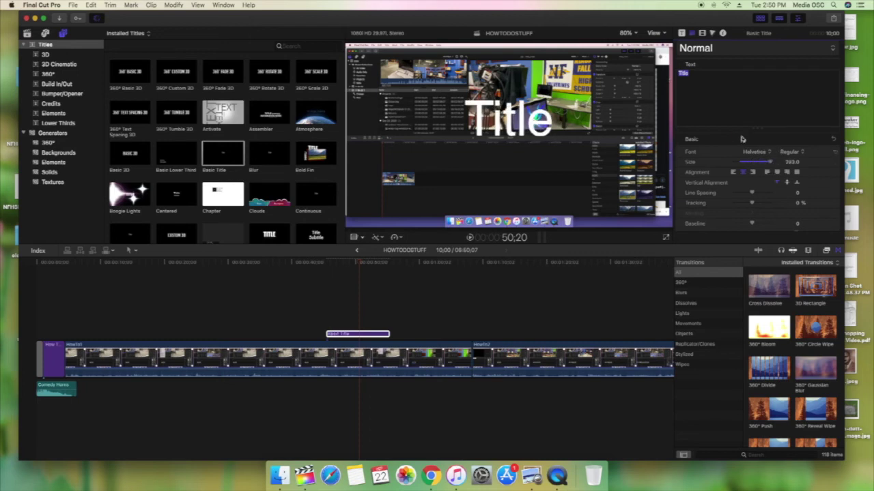
left_click_drag(703, 77, 651, 72)
type("How T")
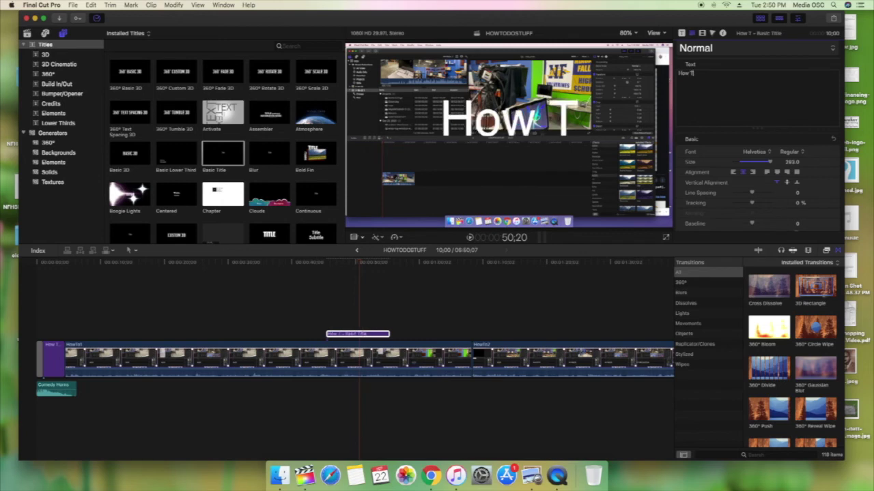
type("o Do")
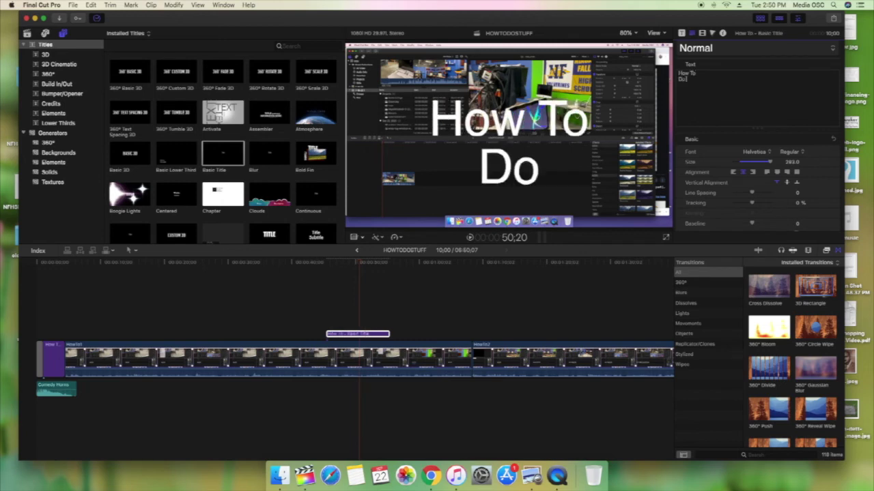
type(" Stuff")
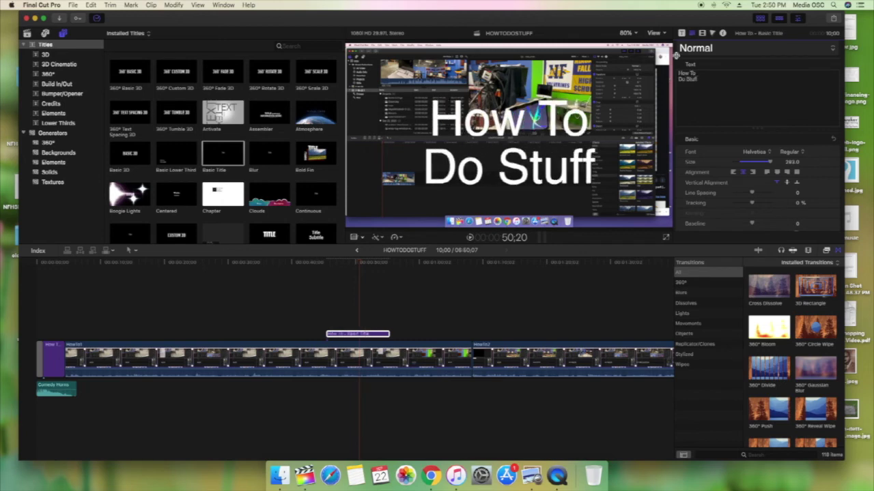
left_click_drag(706, 80, 672, 82)
Give 'Stuff' a bolder font, leaving the How To line's font unchanged.
left_click(754, 152)
left_click(791, 217)
left_click_drag(696, 73, 678, 73)
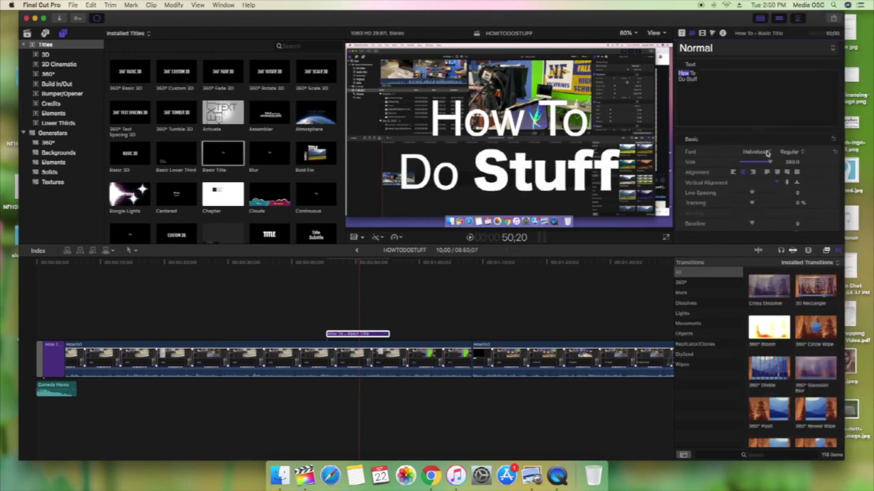
left_click(754, 152)
key("Escape")
Apply the 2D Fantasy style, enlarge DO, and tighten the line spacing.
left_click(696, 48)
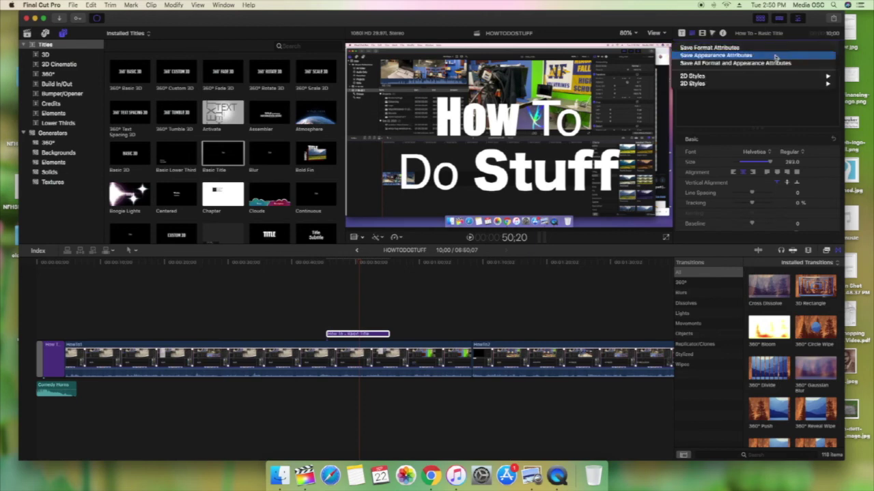
mouse_move(692, 76)
left_click(595, 152)
left_click(696, 48)
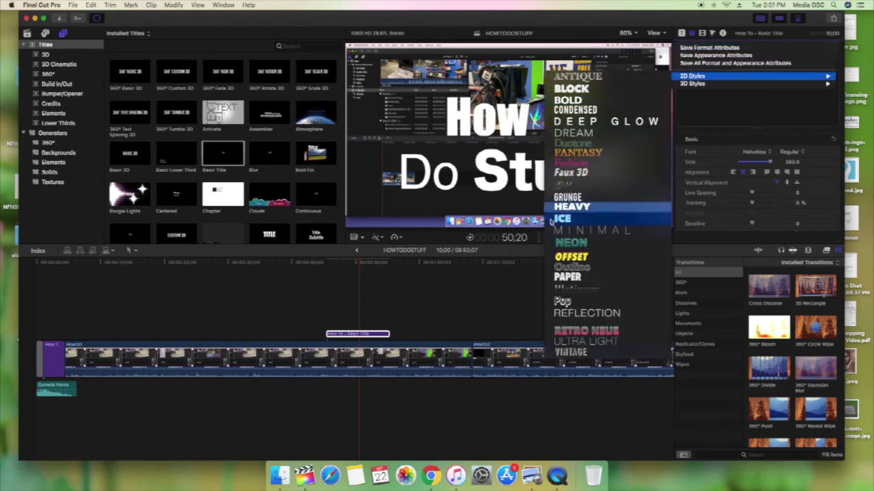
left_click(571, 256)
left_click_drag(750, 164, 778, 165)
triple_click(685, 73)
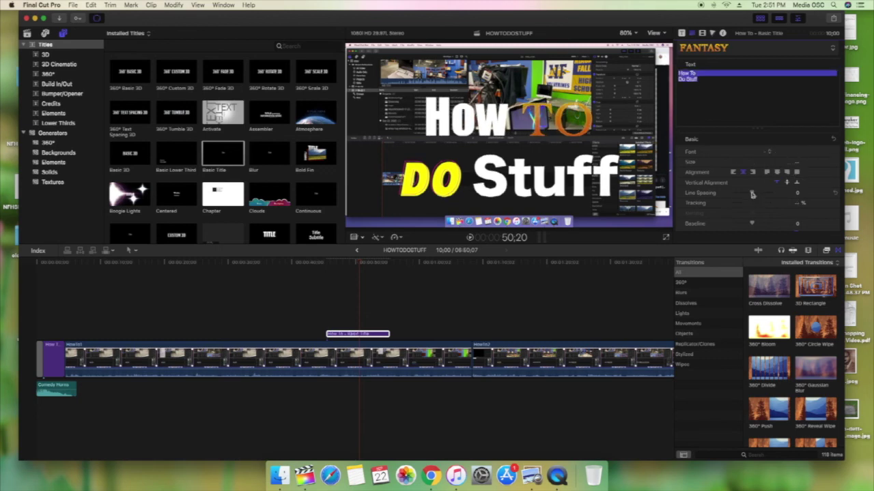
left_click_drag(751, 193, 732, 196)
Make 'Stuff' blue with a red outline.
scroll(728, 191, "down", 10)
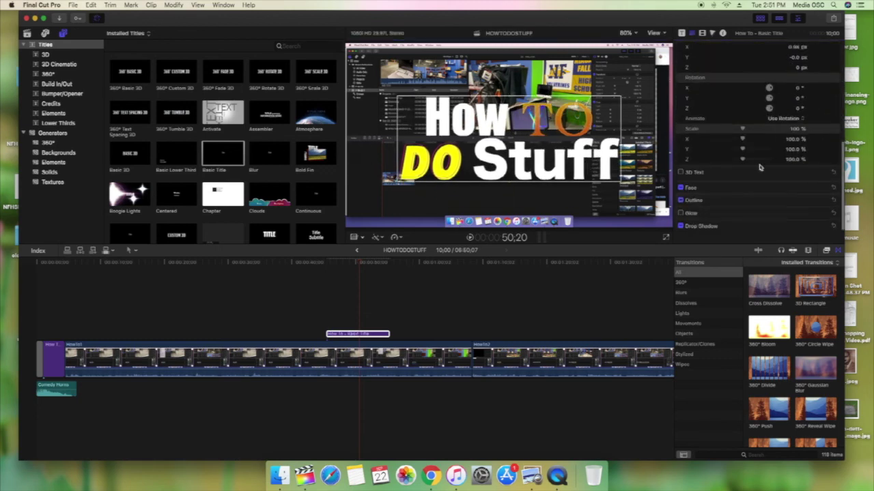
scroll(724, 117, "up", 10)
scroll(724, 117, "down", 10)
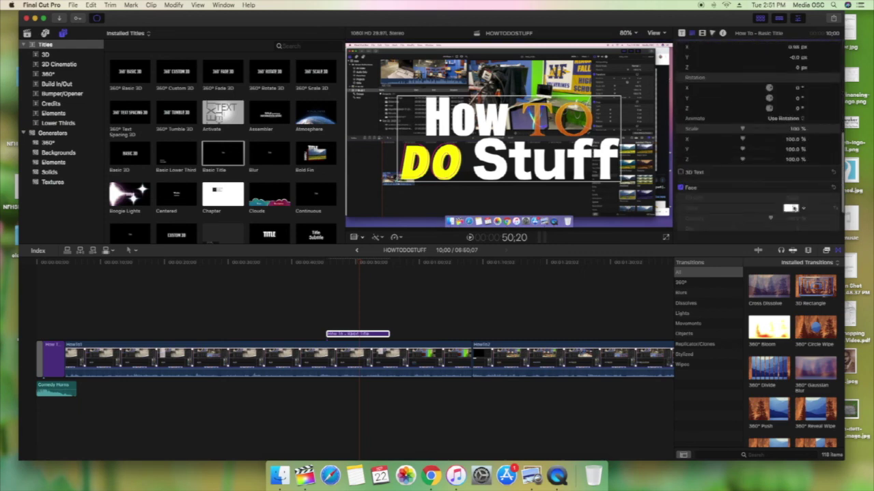
left_click(791, 208)
left_click(88, 125)
scroll(822, 219, "down", 3)
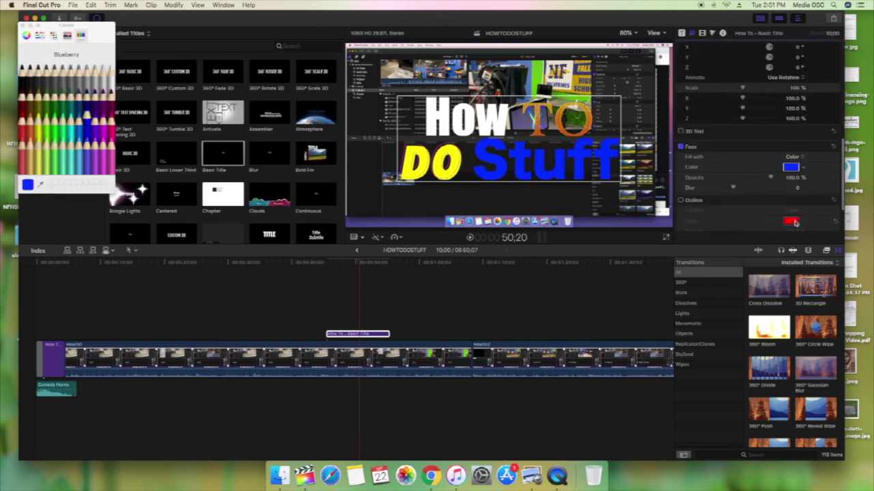
left_click(681, 202)
scroll(750, 204, "down", 3)
left_click(742, 202)
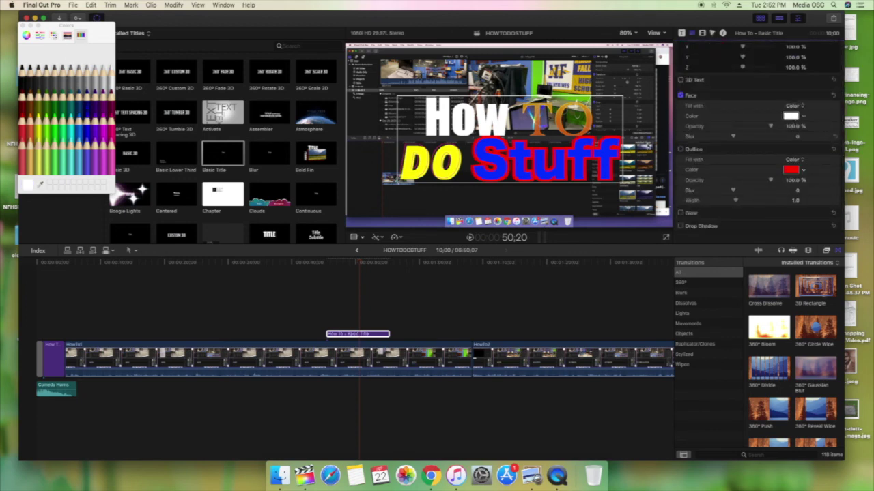
Colour the letters of 'How' green, blue and magenta.
left_click(62, 92)
scroll(751, 136, "up", 5)
left_click(681, 73)
left_click(94, 116)
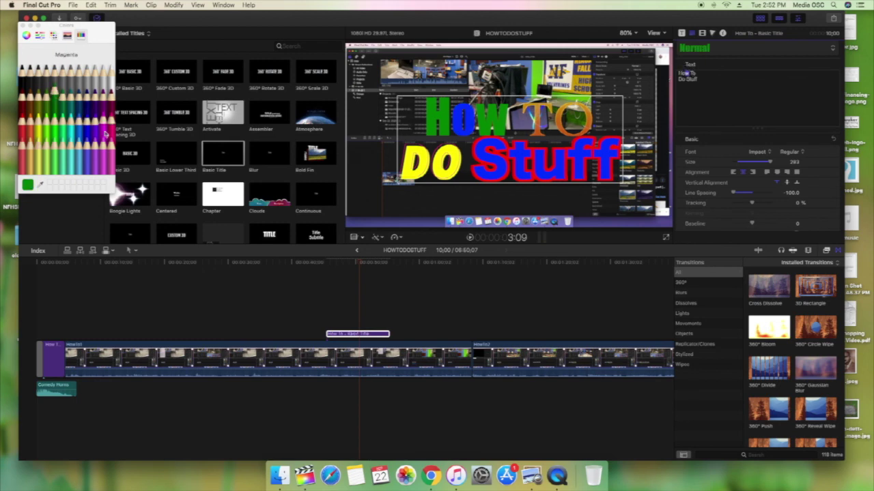
left_click(103, 114)
Rotate the title to a tilted angle in the viewer.
left_click(354, 236)
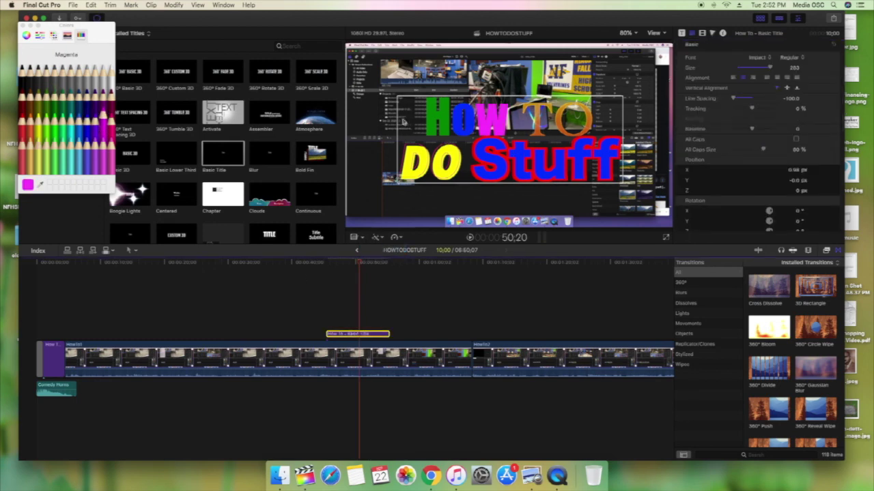
left_click_drag(535, 140, 522, 149)
key("super+z")
left_click(356, 237)
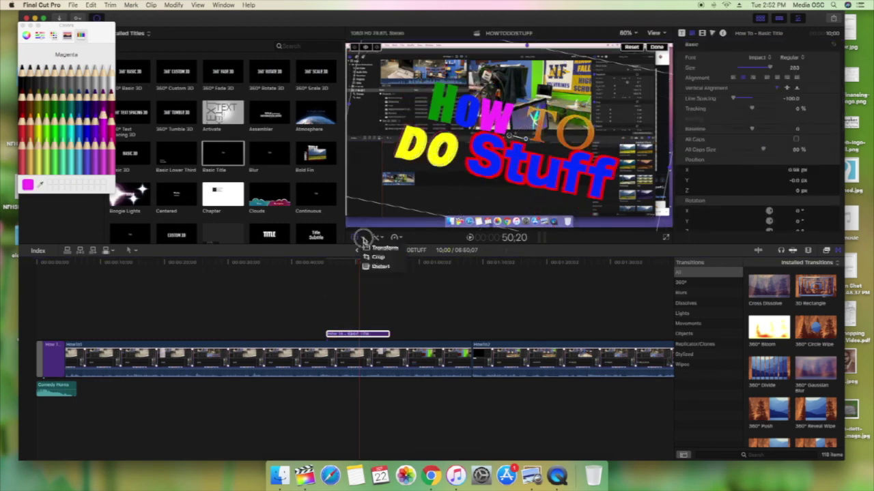
left_click(435, 289)
Drop the Movements > Flip transition onto the selected How To Do Stuff title clip.
left_click(344, 319)
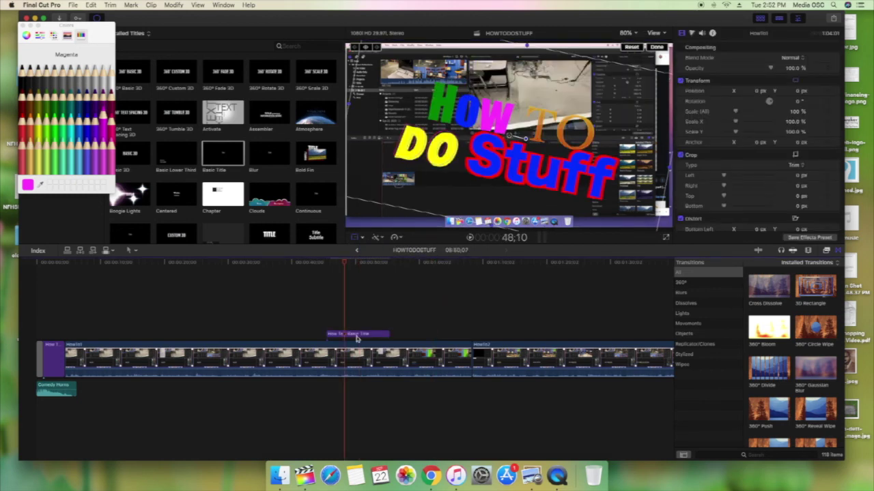
left_click(356, 335)
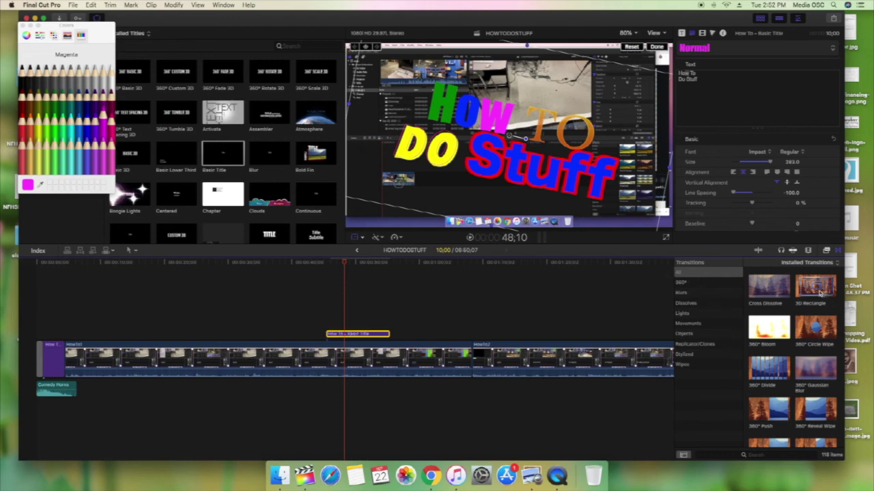
scroll(792, 314, "down", 3)
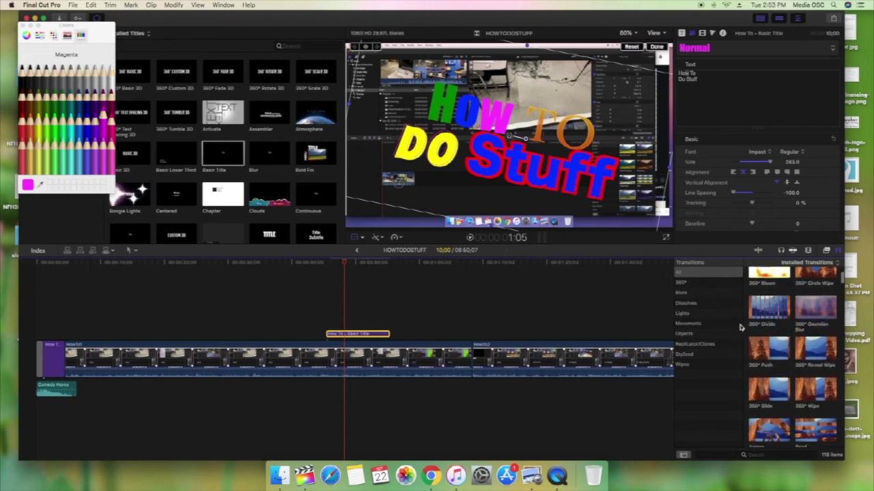
left_click(685, 326)
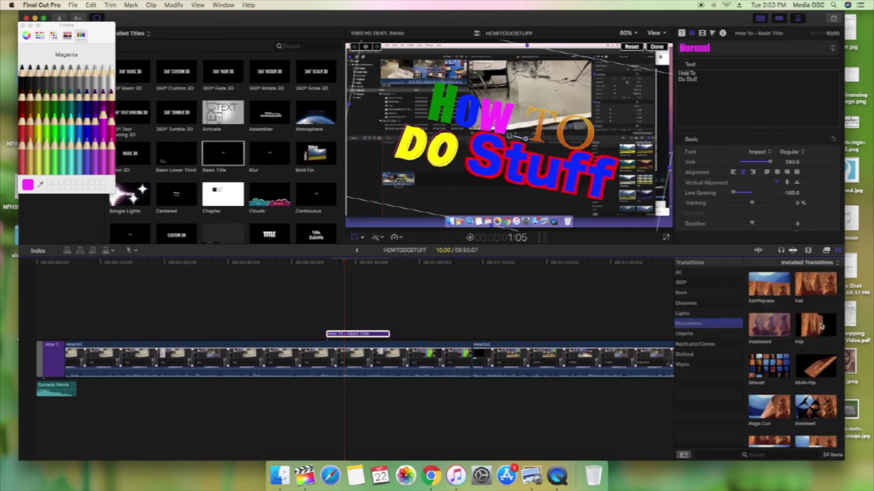
left_click_drag(813, 329, 378, 334)
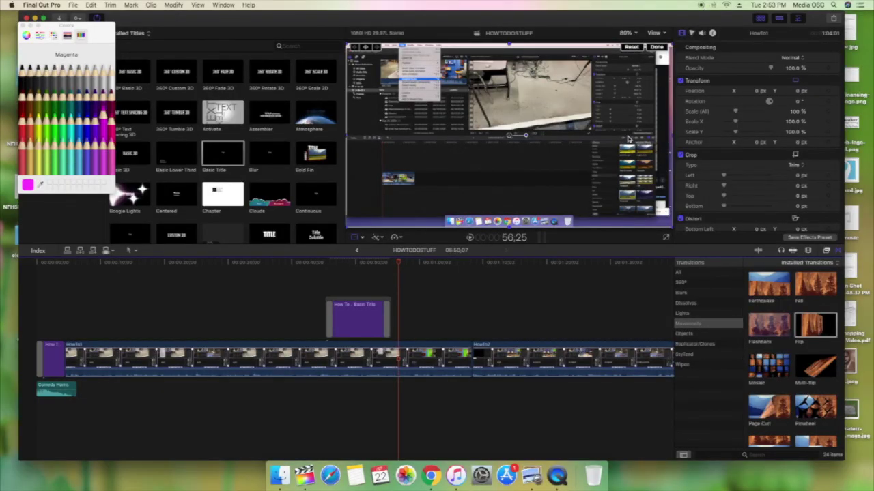